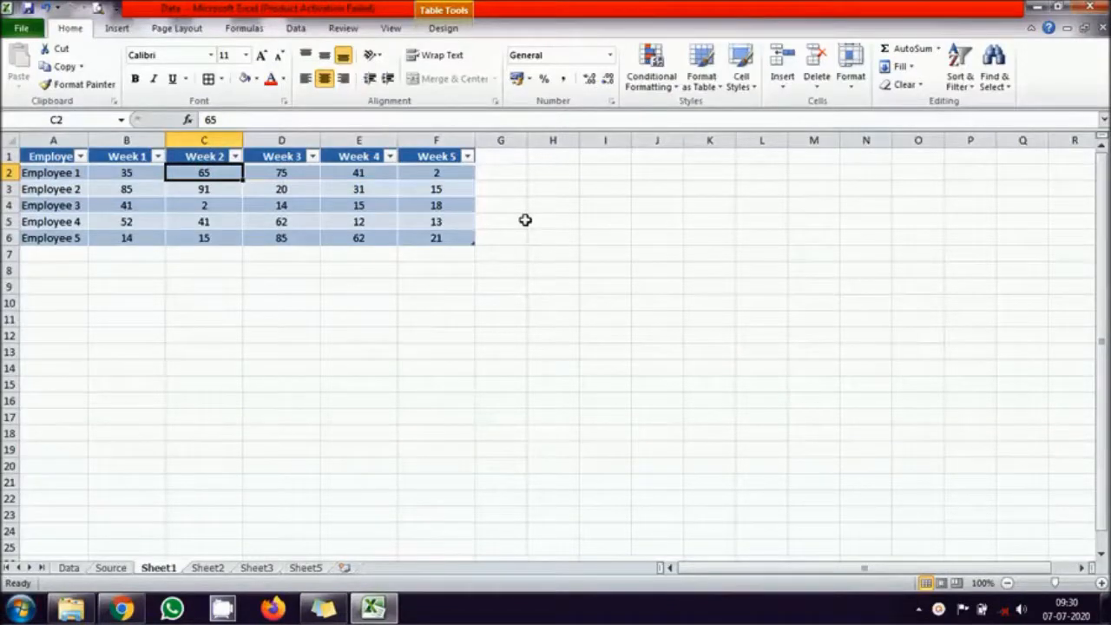
- Add a SUM formula in G2 that totals Employee 1's Week 1 to Week 5 values
click(506, 168)
text(=)
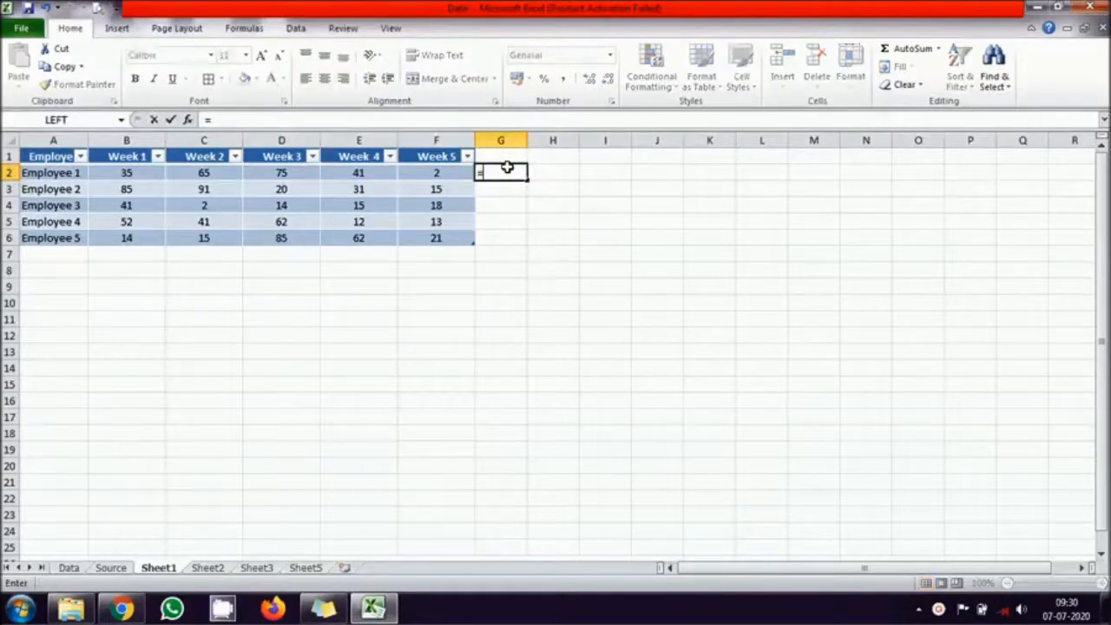
text(sum()
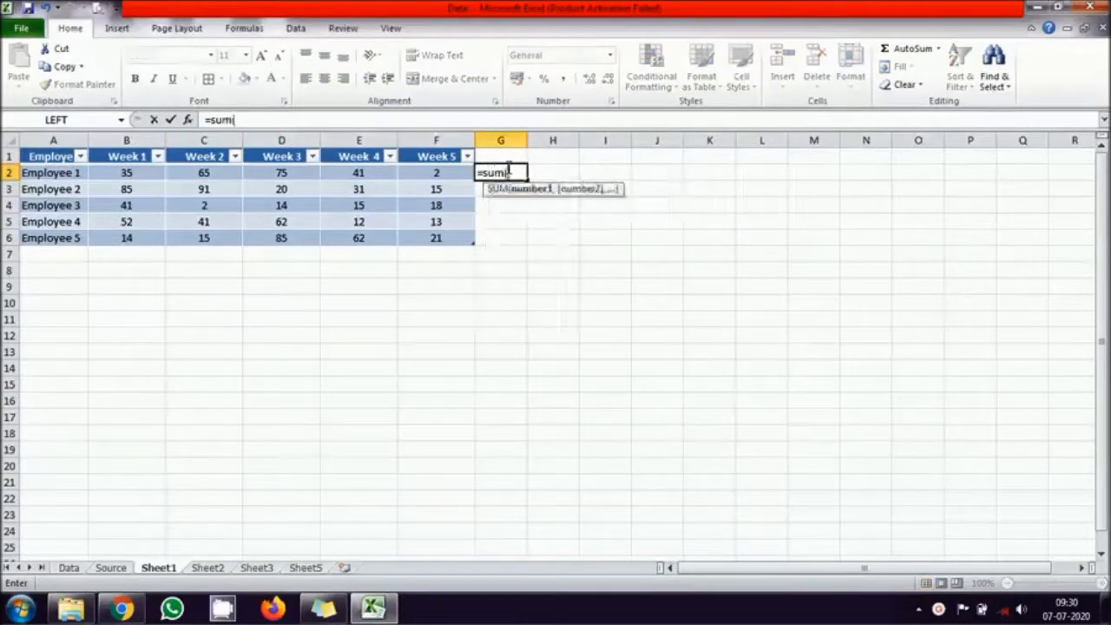
drag(436, 172, 125, 173)
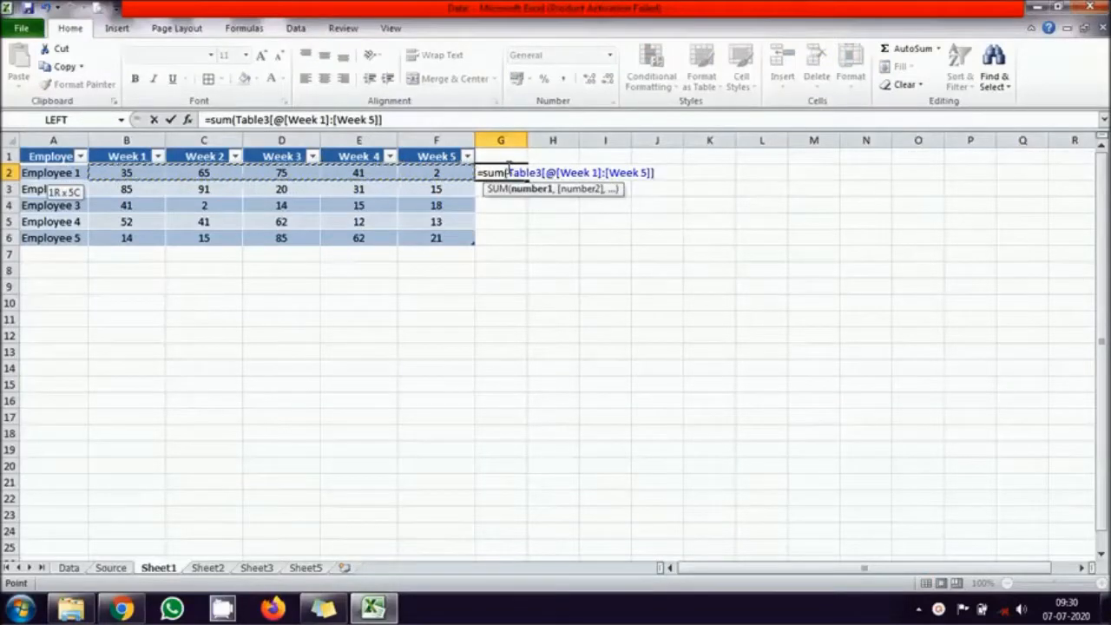
key(Return)
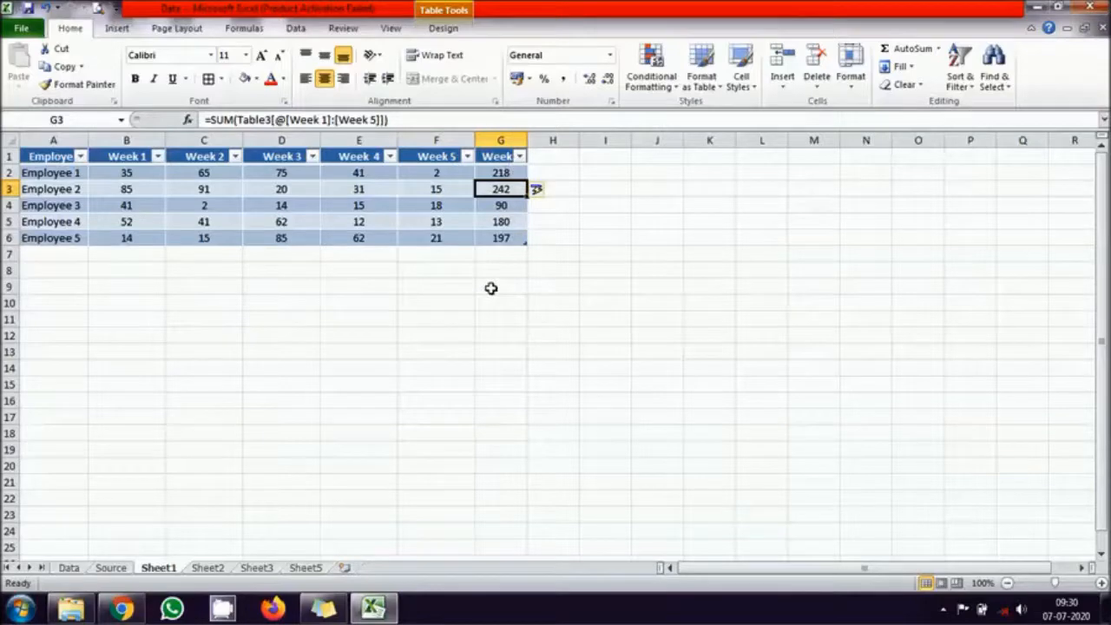
- Total the Week 1 values in B7 with a SUM formula and fill it across to G7
click(114, 251)
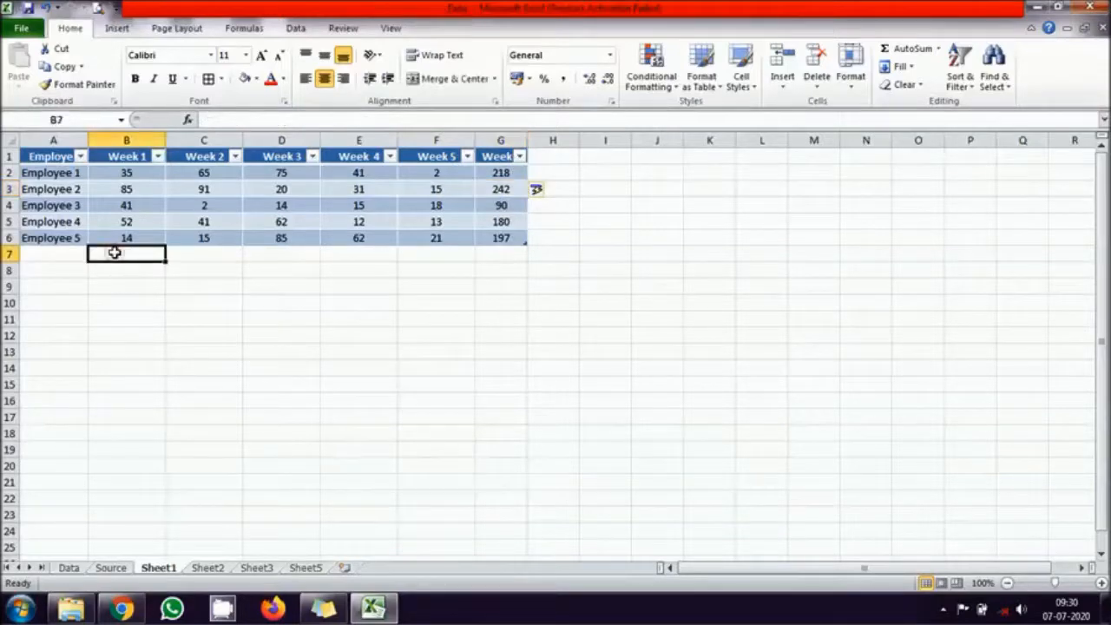
text(=sum()
drag(126, 238, 90, 173)
key(Return)
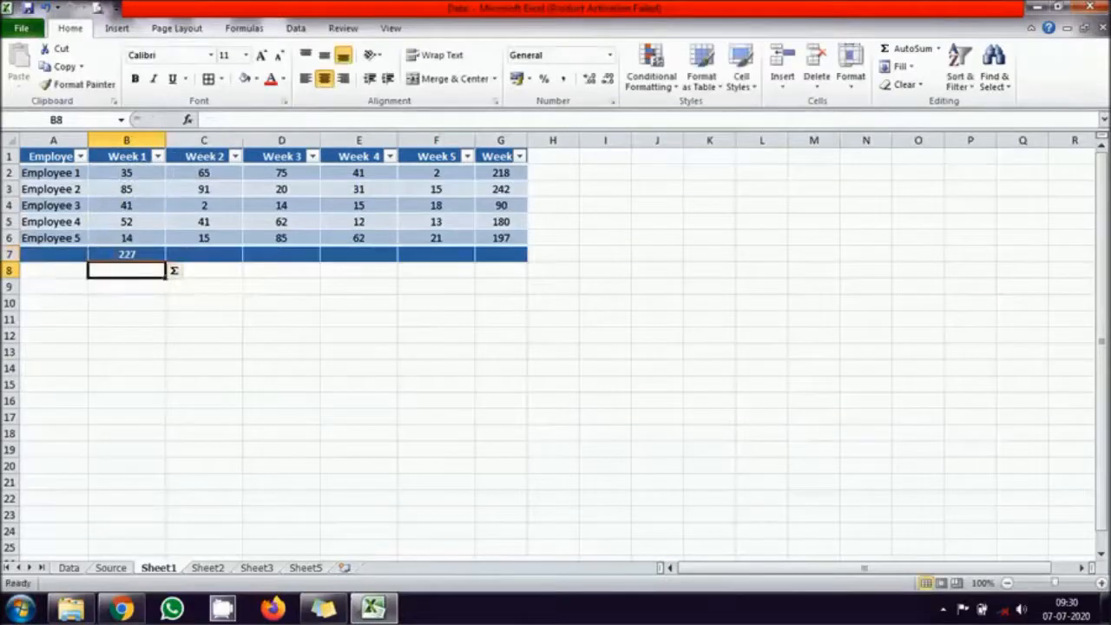
click(121, 252)
drag(166, 264, 527, 266)
click(517, 306)
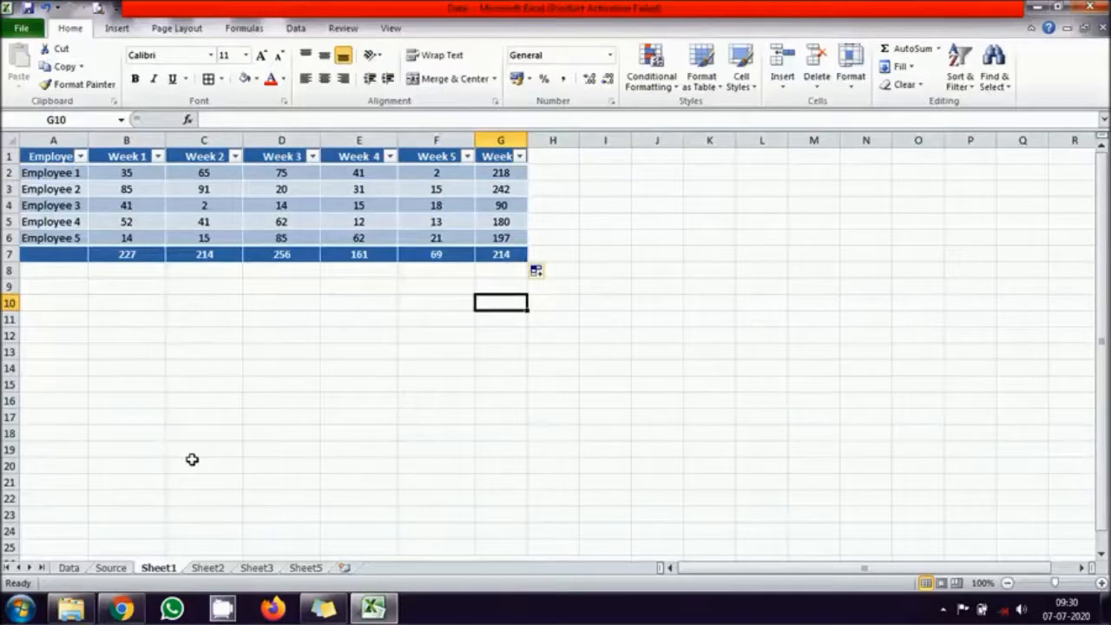
click(213, 569)
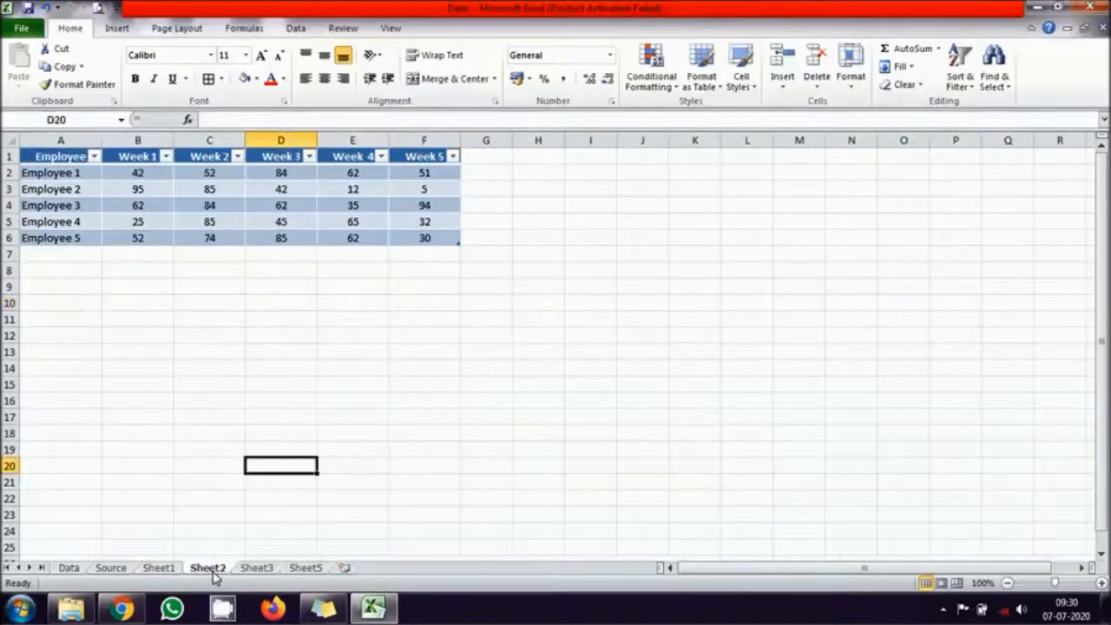
click(260, 570)
- Delete the totals column G and the totals row 7 from Sheet1
click(159, 568)
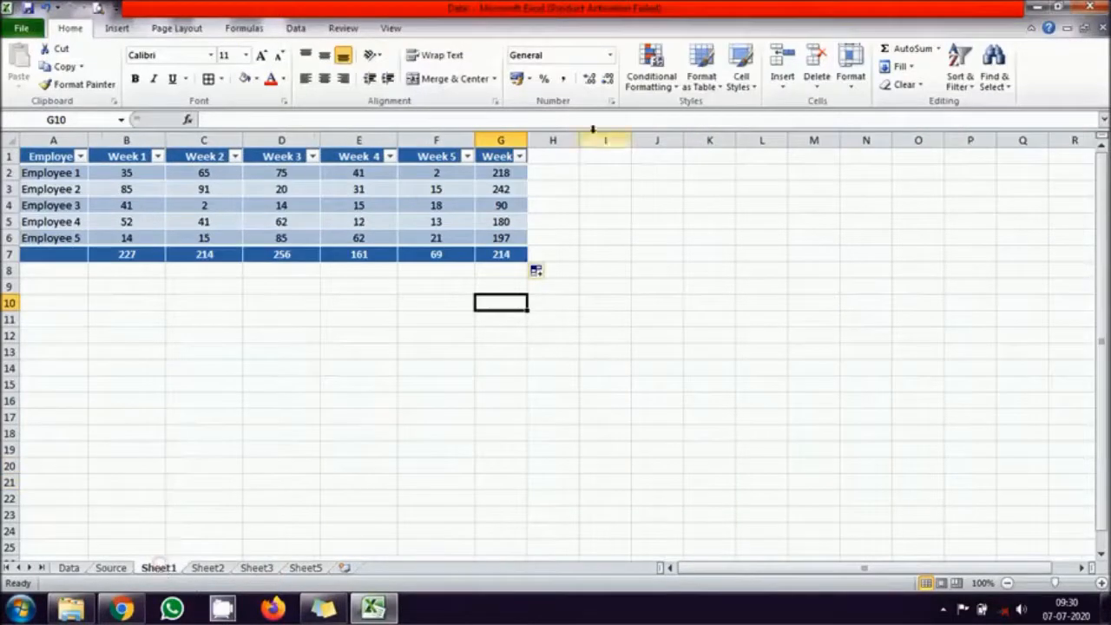
right_click(501, 140)
click(544, 262)
right_click(7, 253)
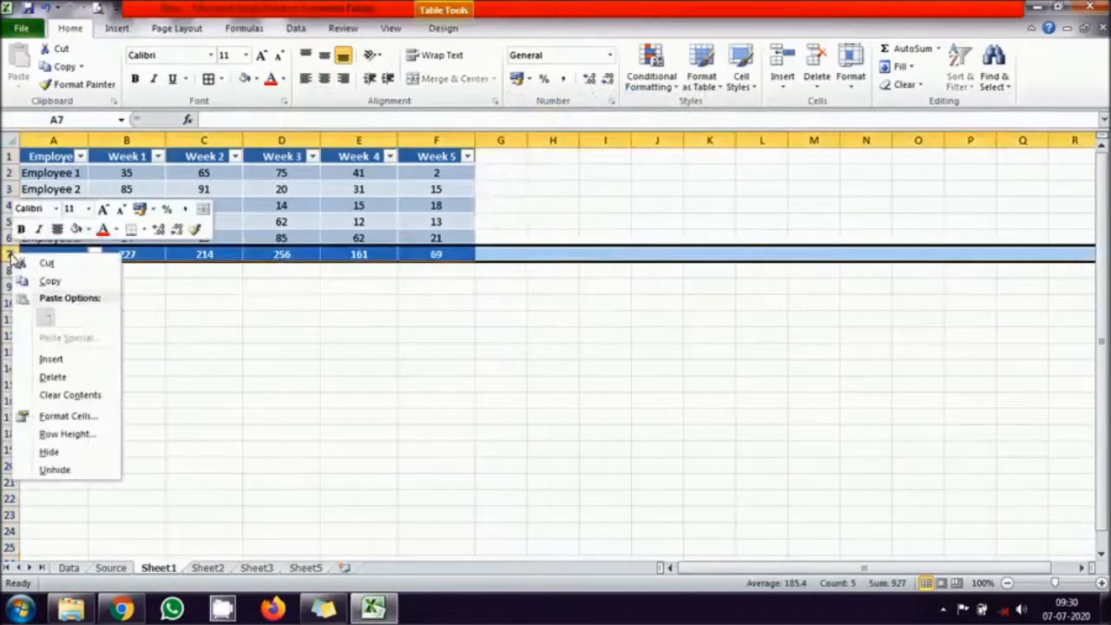
click(54, 377)
click(350, 402)
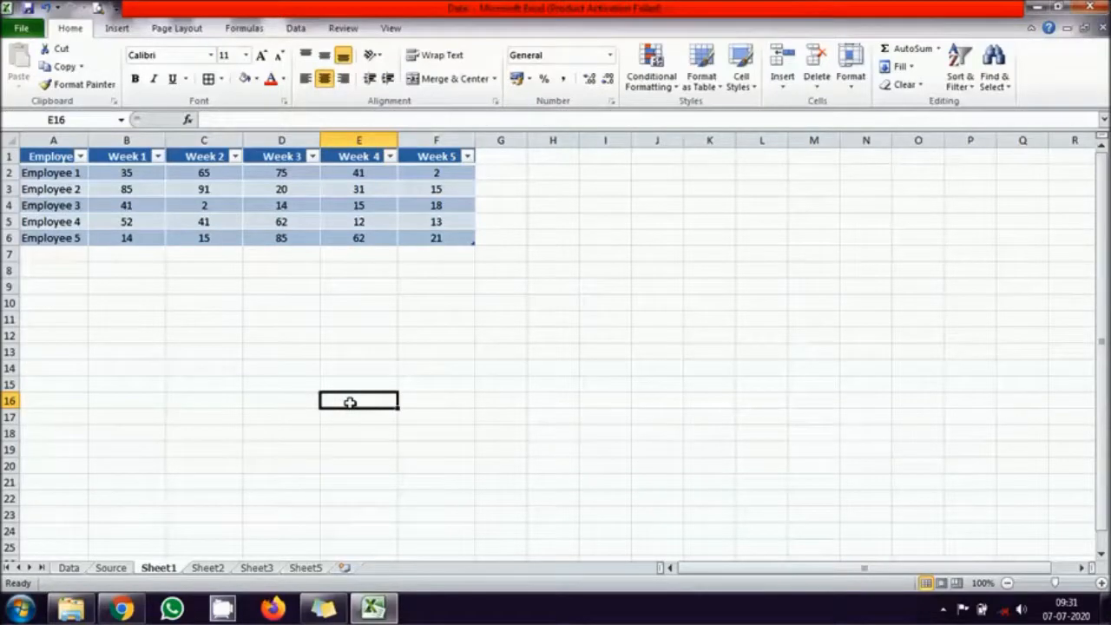
- Compare the layout of the employee tables on Sheet1, Sheet2 and Sheet3
drag(65, 160, 452, 228)
click(208, 567)
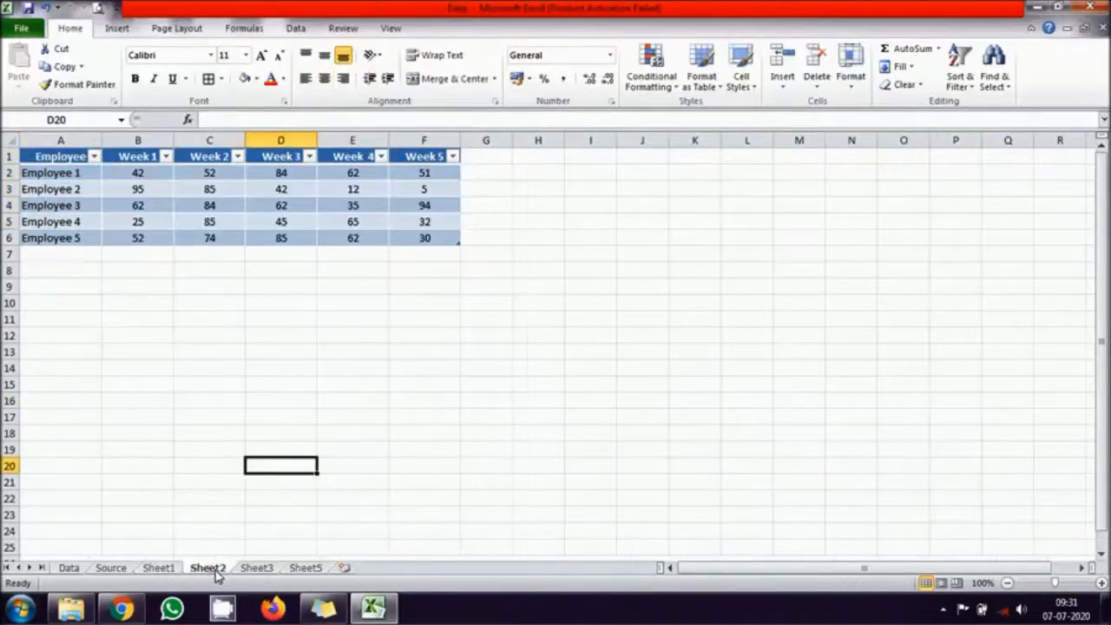
click(256, 569)
click(205, 569)
click(172, 570)
click(313, 460)
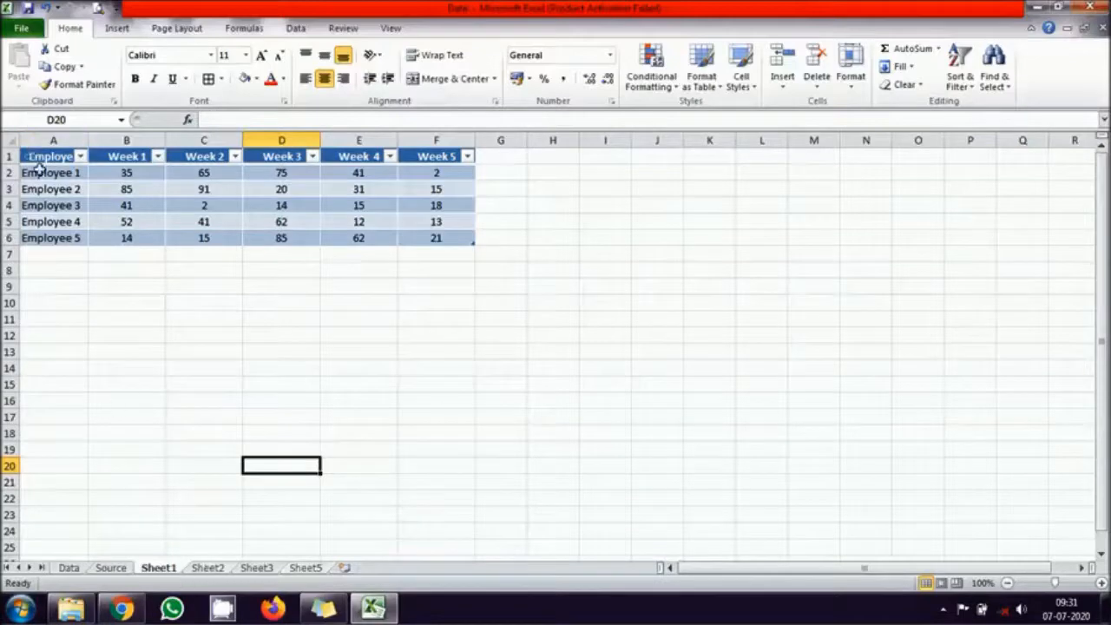
- Check the order of employee names on Sheet1, Sheet2 and Sheet3, and the Week 1 to Week 5 data on Sheet1
drag(47, 171, 42, 240)
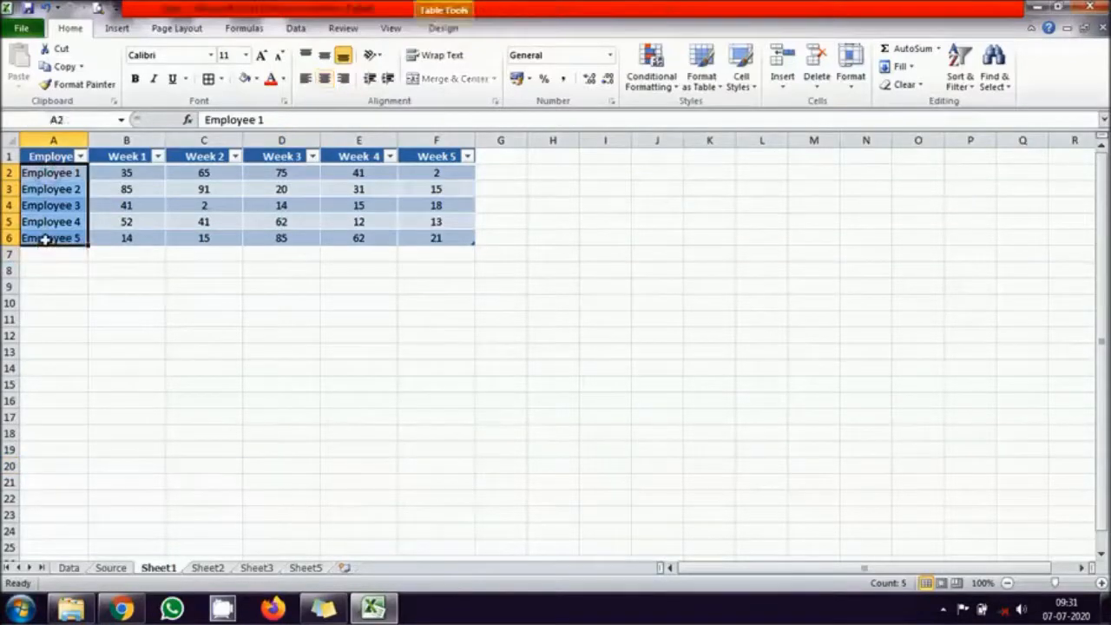
drag(137, 150, 441, 148)
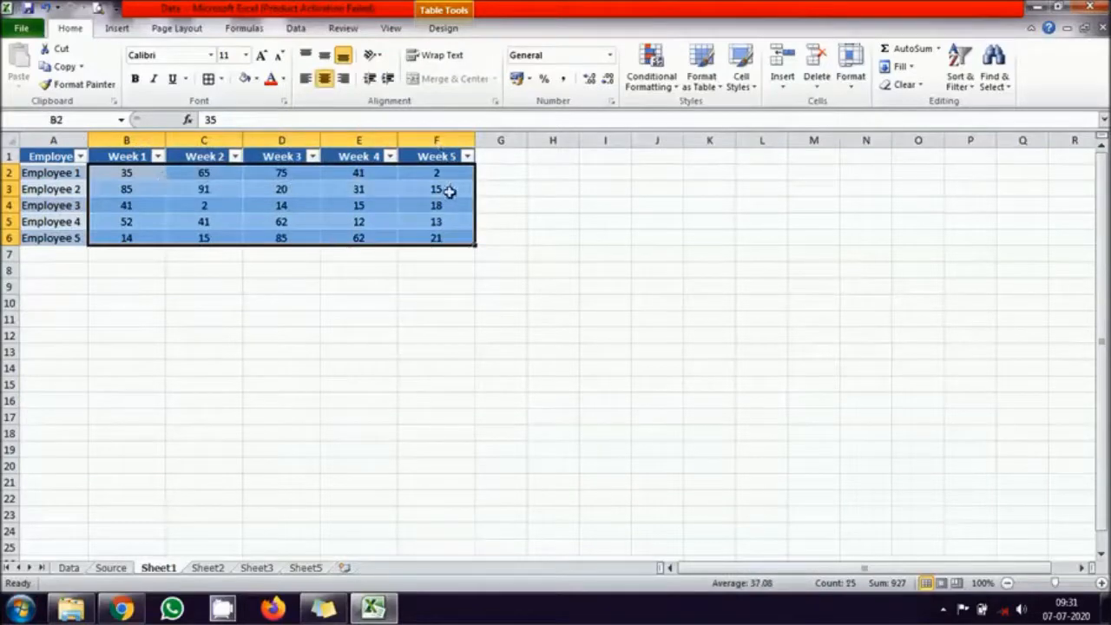
click(106, 287)
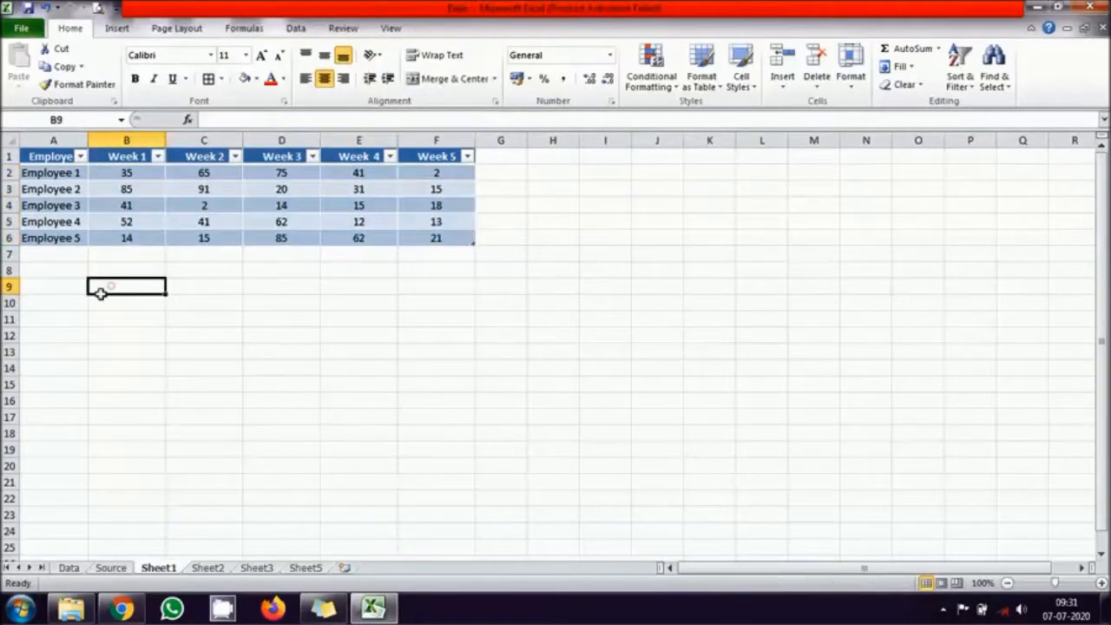
click(208, 568)
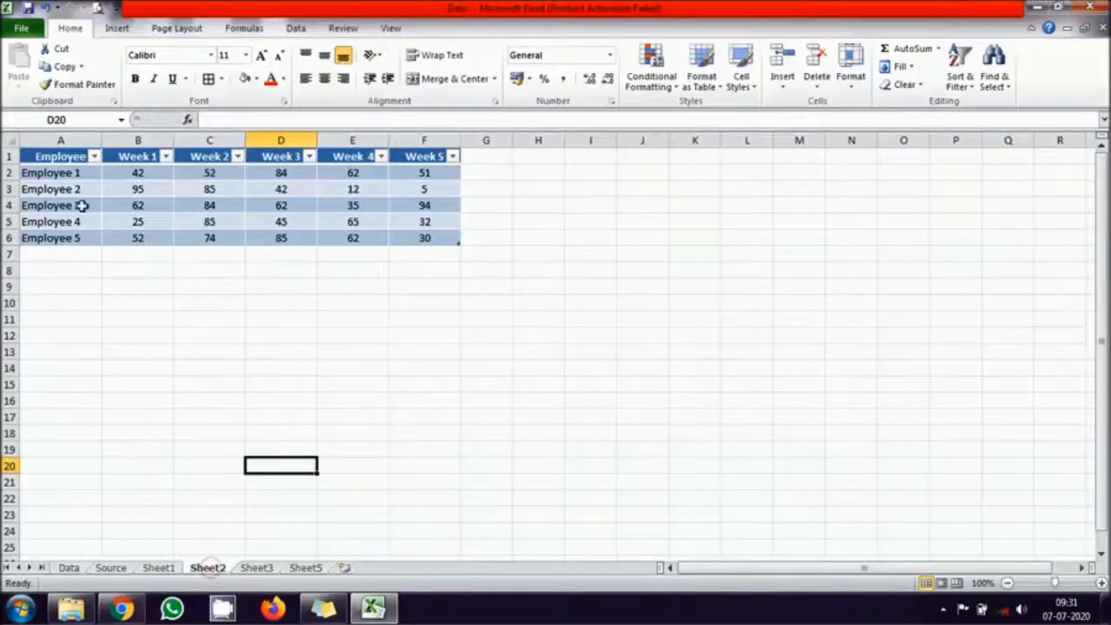
click(65, 172)
drag(65, 172, 54, 239)
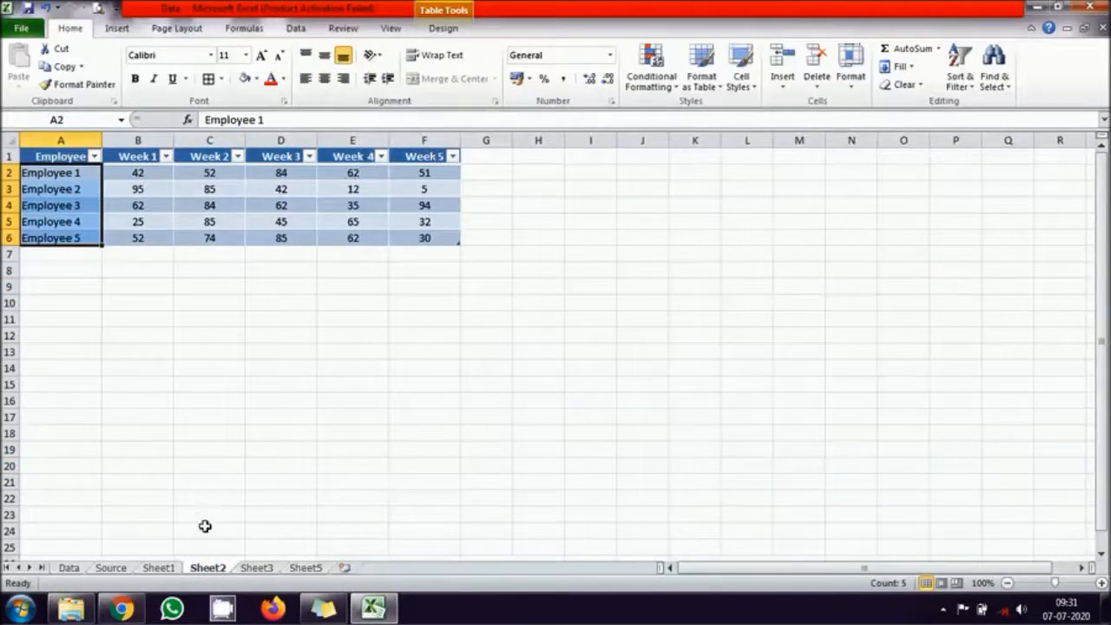
click(256, 568)
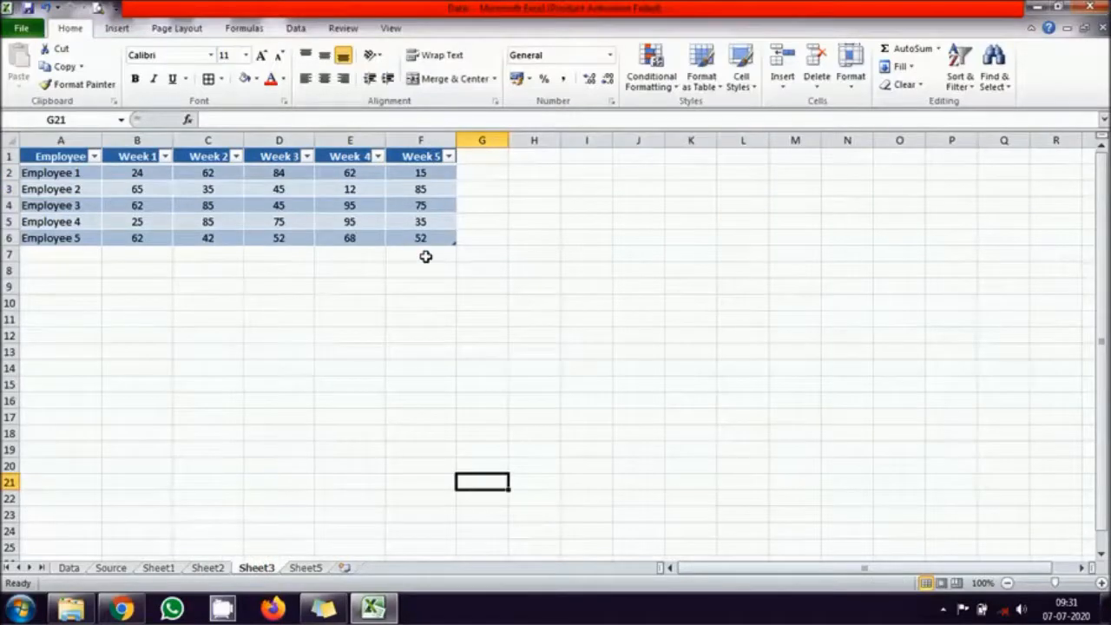
click(59, 155)
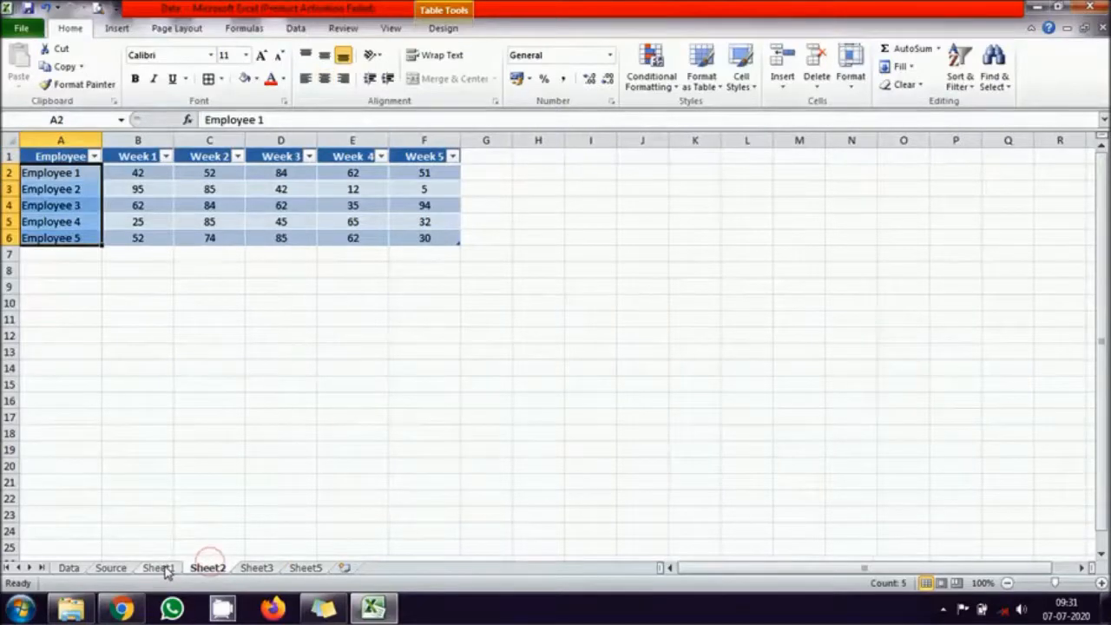
- Examine the weekly values in B2:F6 on Sheet2 against Sheet1, and view Sheet5
click(160, 567)
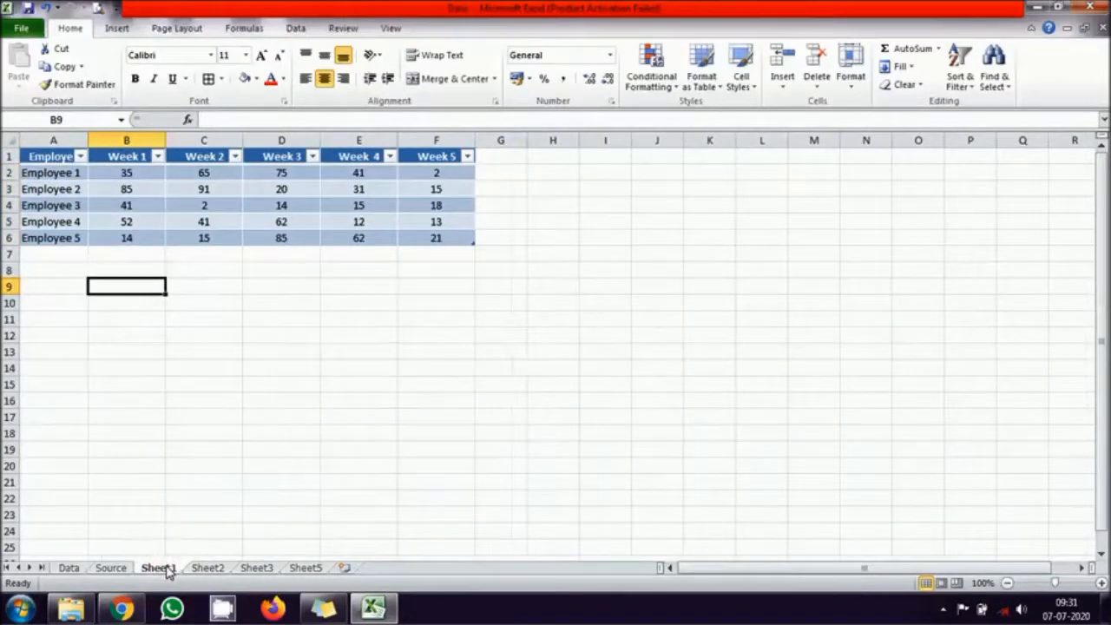
click(215, 570)
click(137, 172)
drag(136, 172, 429, 227)
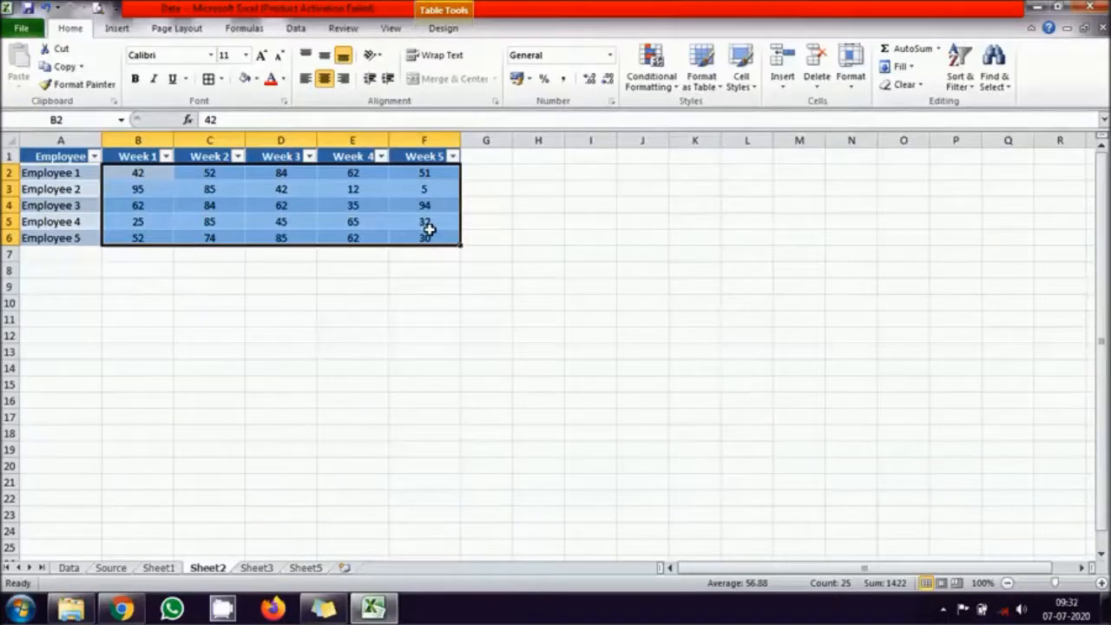
click(290, 319)
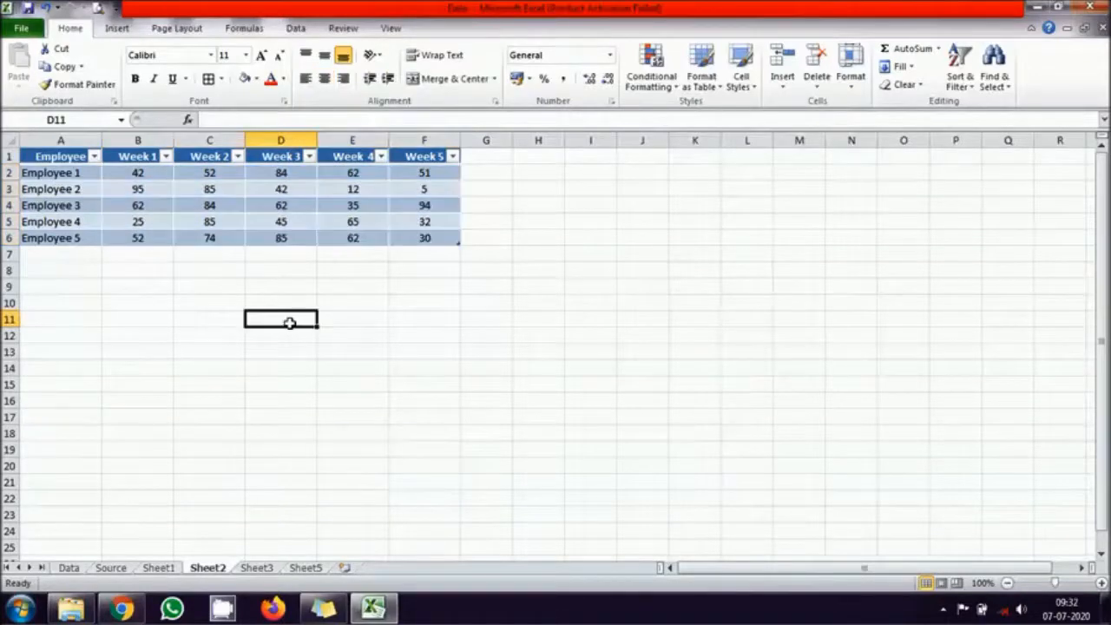
click(306, 568)
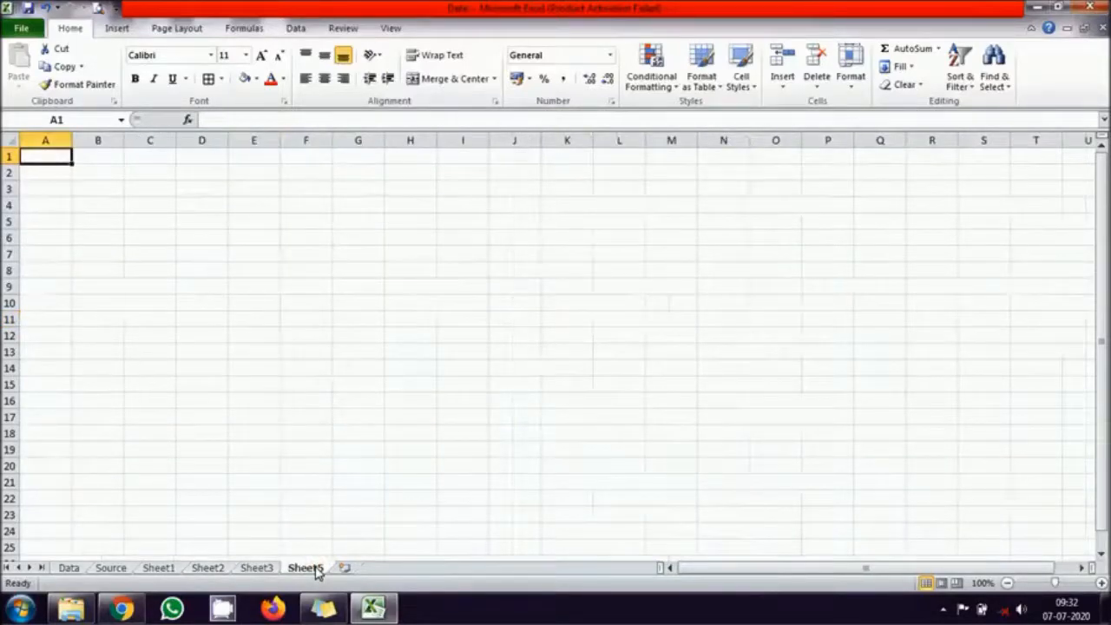
- Examine Employee 1's Week 1 value in cell B2 on Sheet1, Sheet2 and Sheet3
click(162, 571)
click(128, 173)
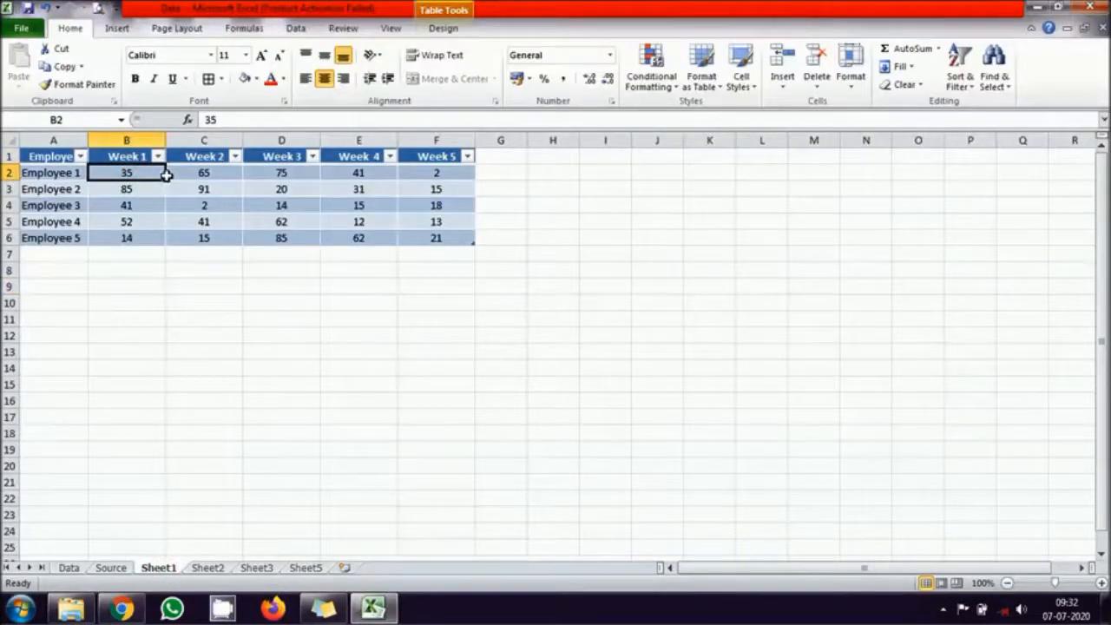
click(208, 569)
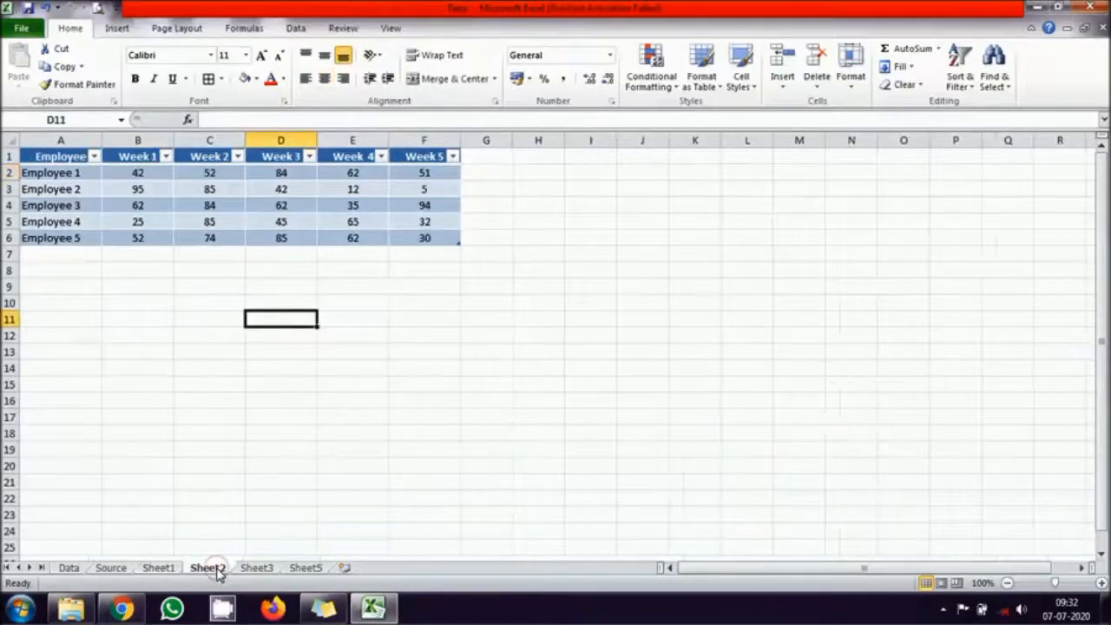
click(137, 172)
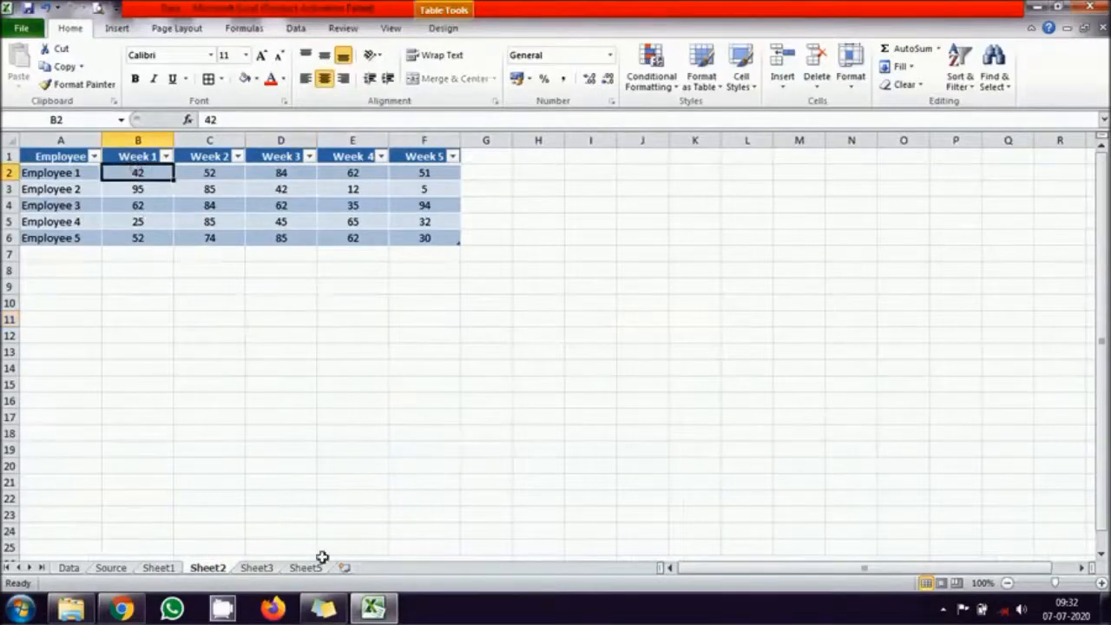
click(257, 567)
click(136, 171)
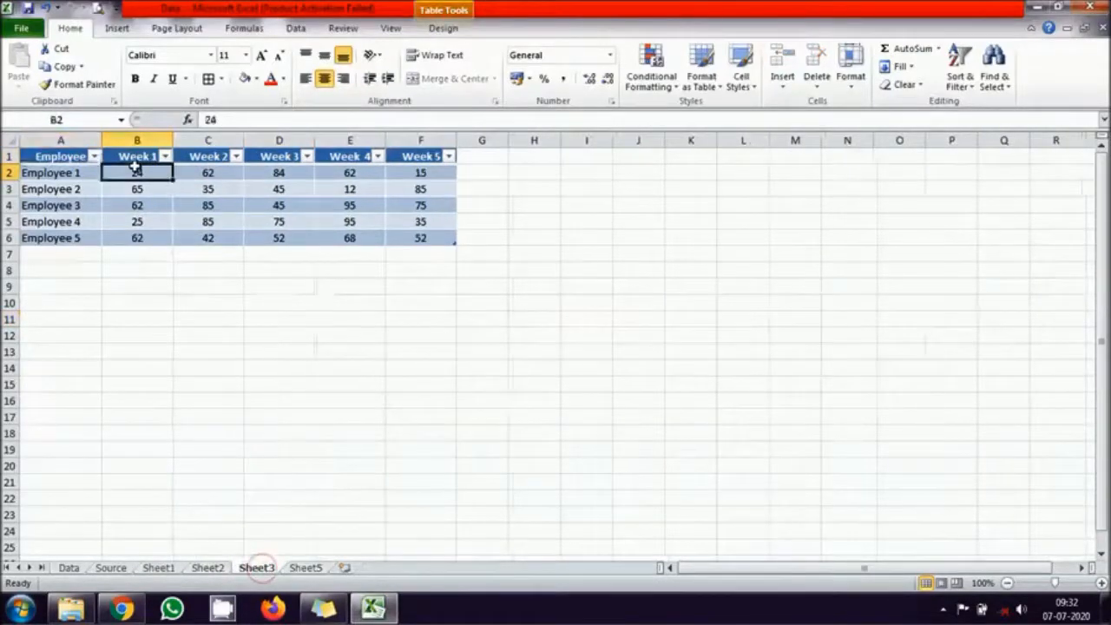
- Sum cell B2 across Sheet1 to Sheet3 in cell B2 of Sheet5, and clear the result
click(321, 569)
click(94, 172)
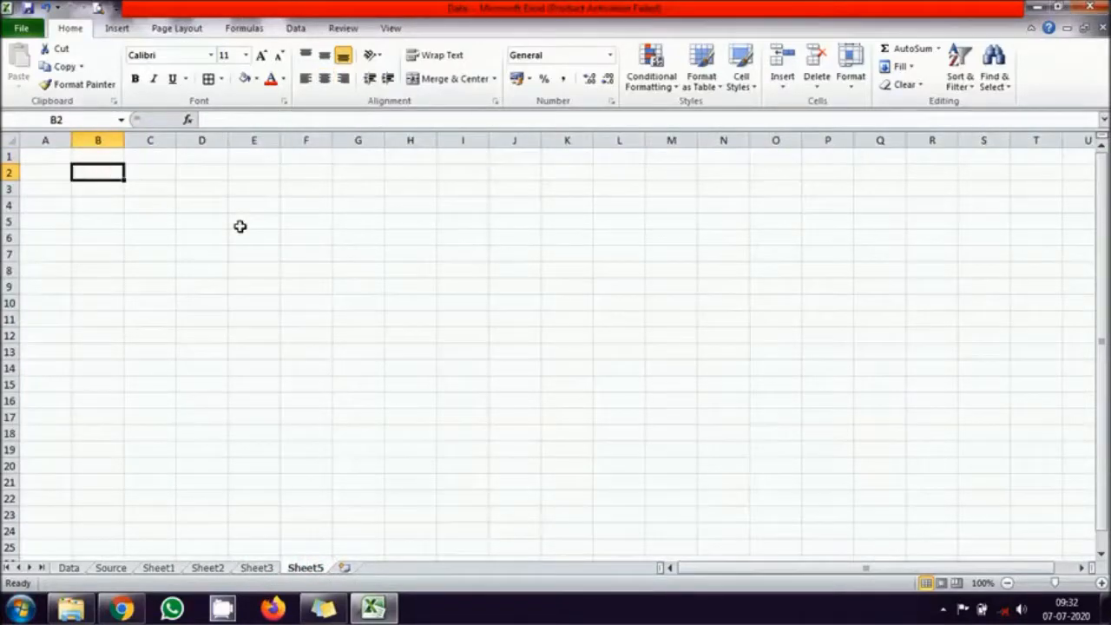
text(=sum()
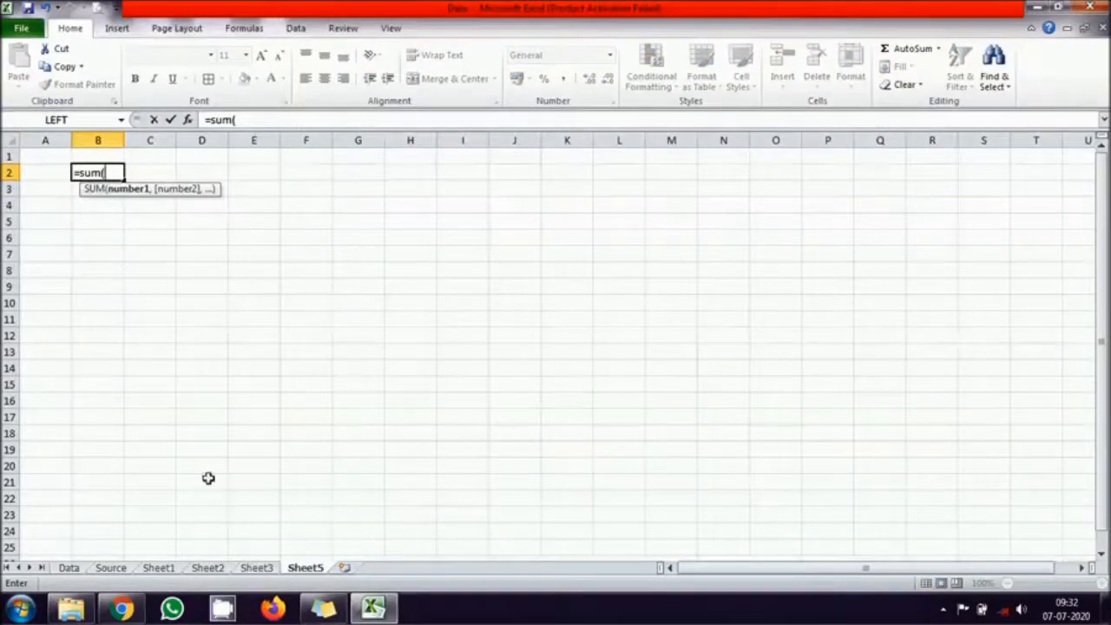
click(159, 568)
click(113, 179)
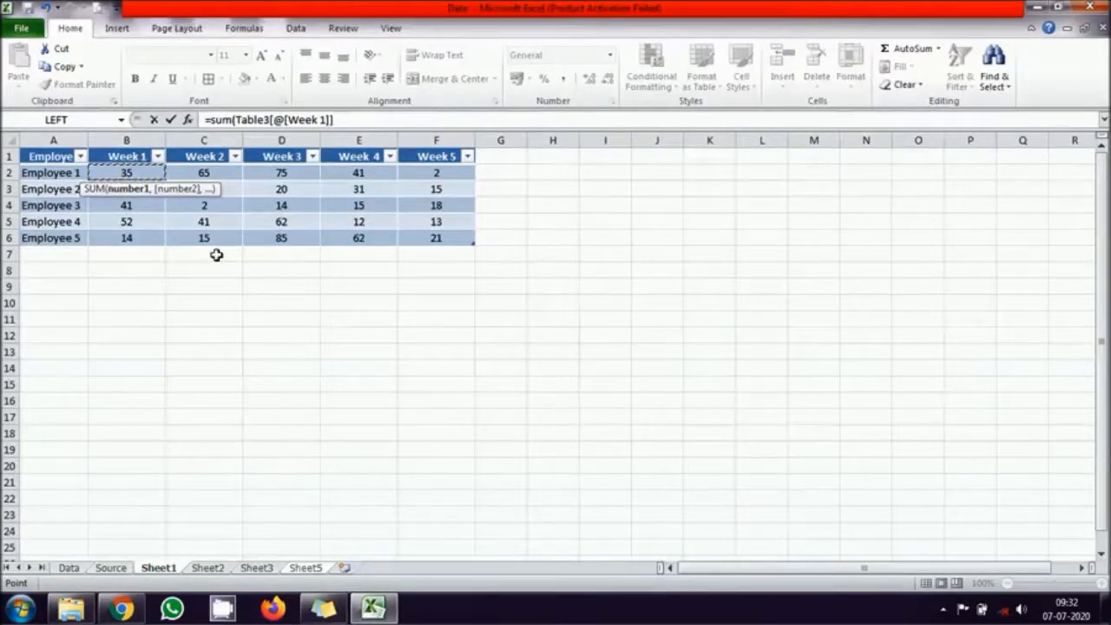
shift+click(267, 574)
key(Return)
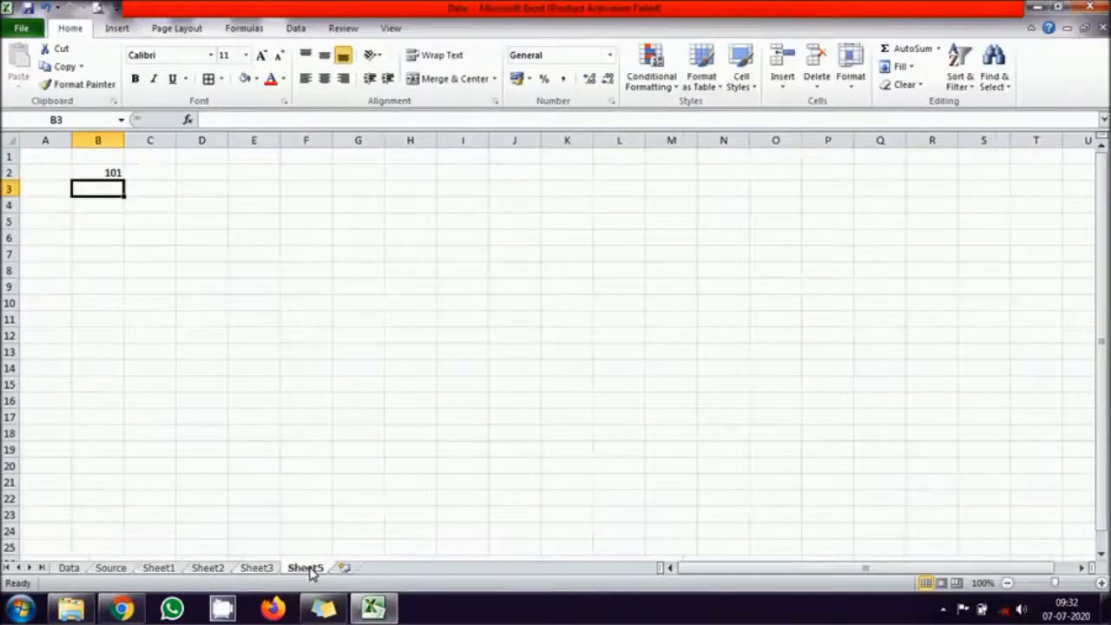
key(Up)
key(Delete)
- Enter a formula in cell B2 of Sheet5 that sums cell B2 across Sheet1 to Sheet3
text(=s)
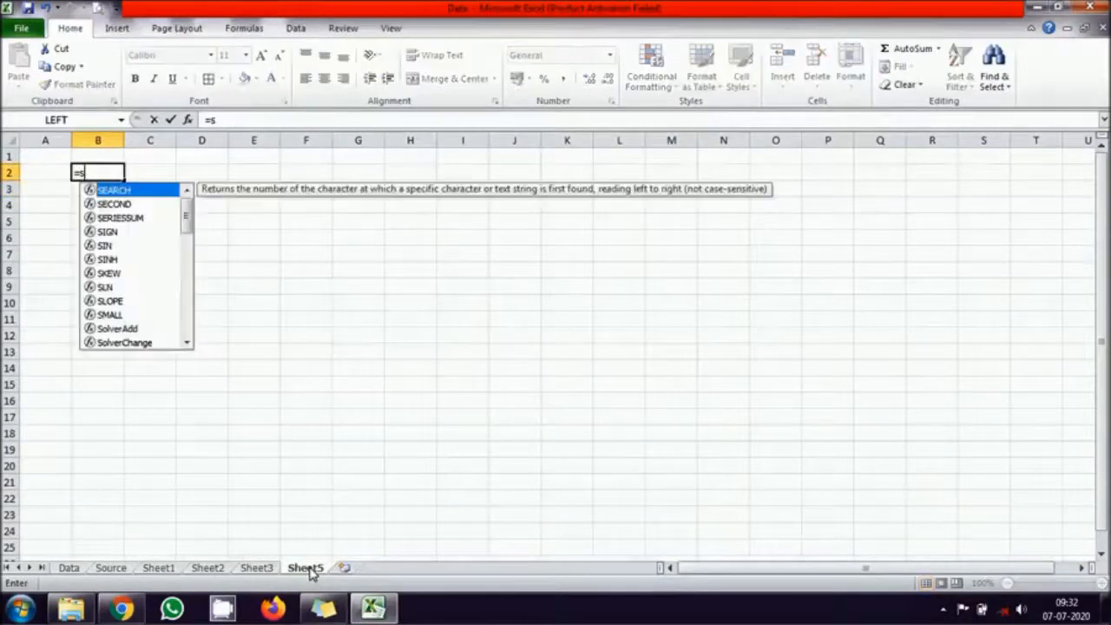
text(um()
click(158, 568)
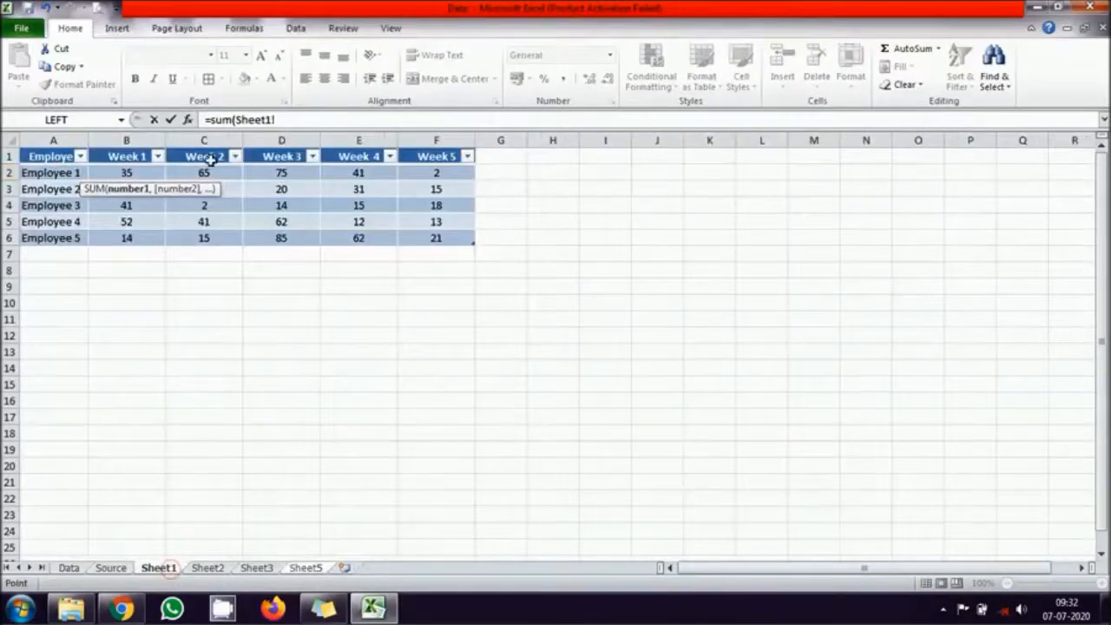
click(130, 172)
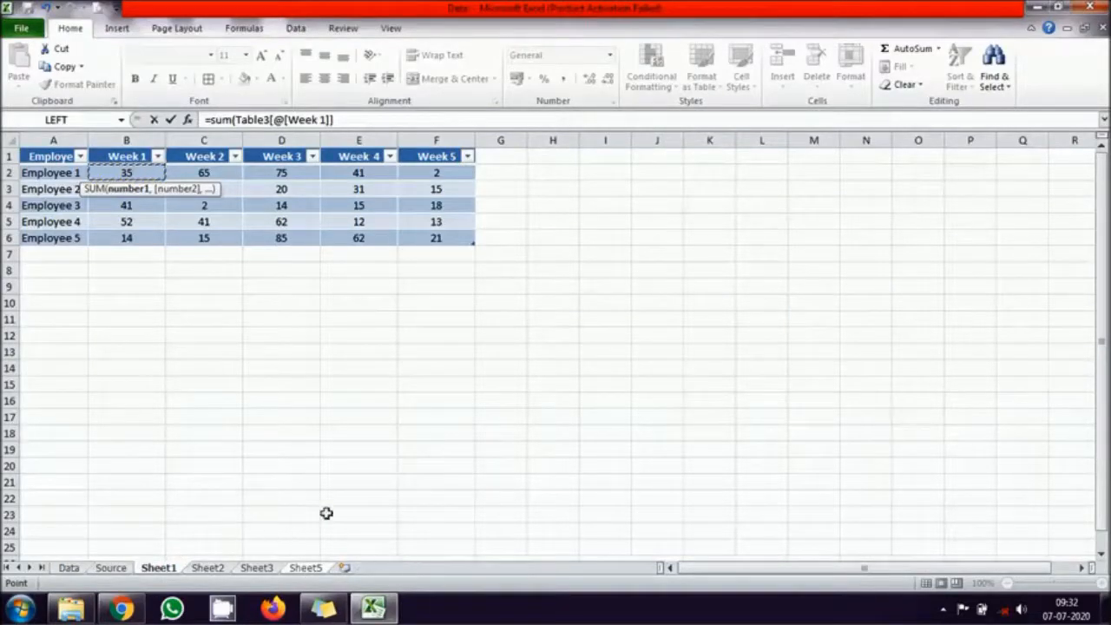
shift+click(262, 571)
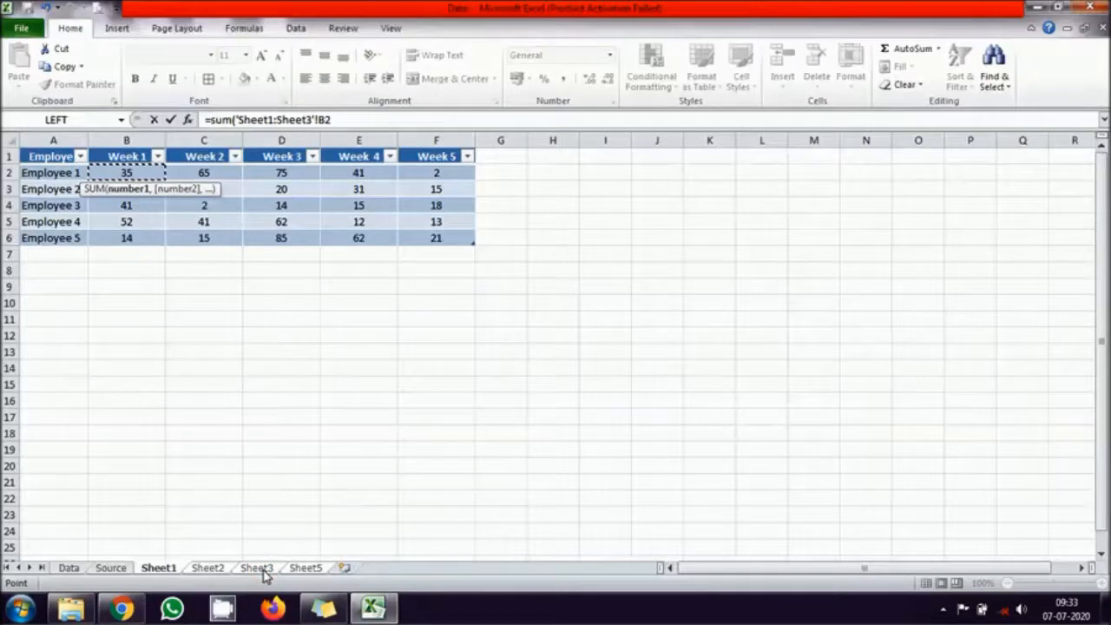
key(Return)
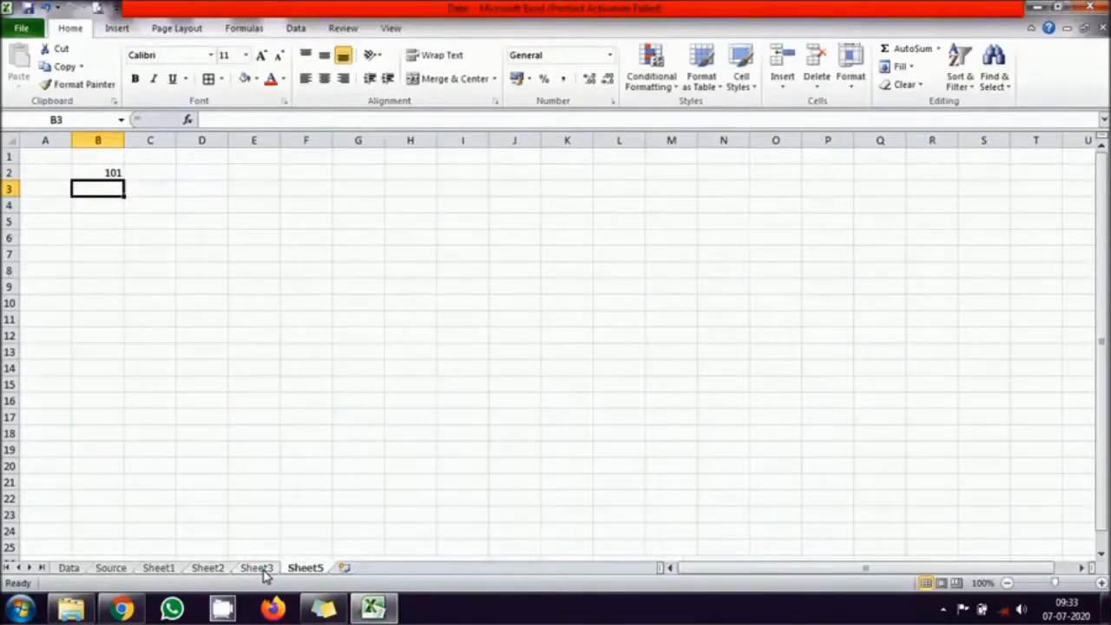
click(107, 174)
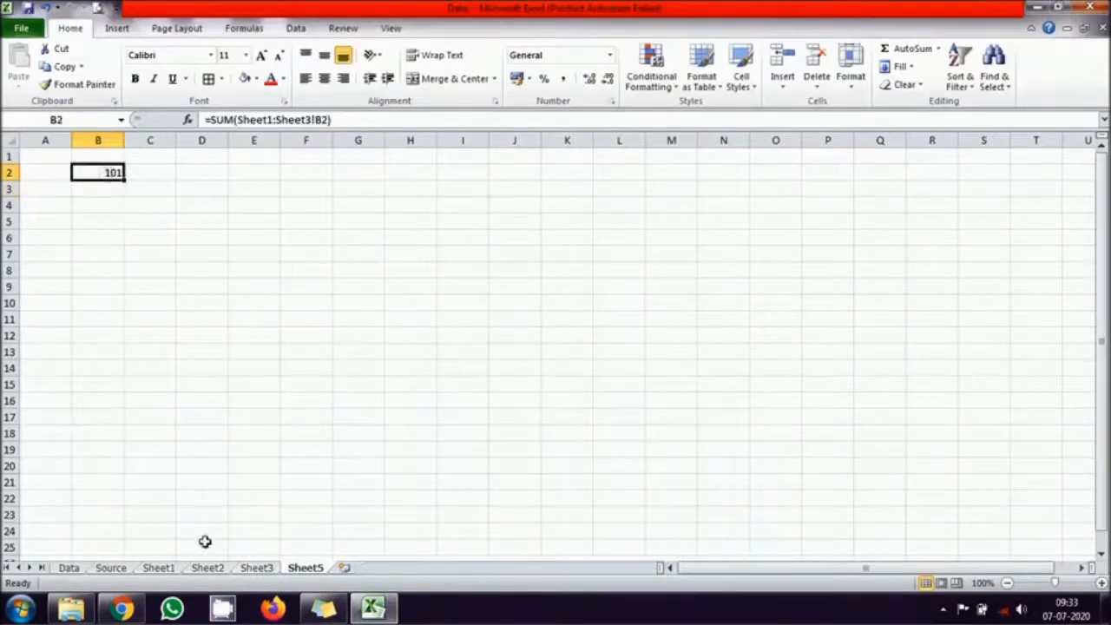
- Compare Employee 1's Week 1 value on Sheet1, Sheet2 and Sheet3 with the total on Sheet5
click(158, 568)
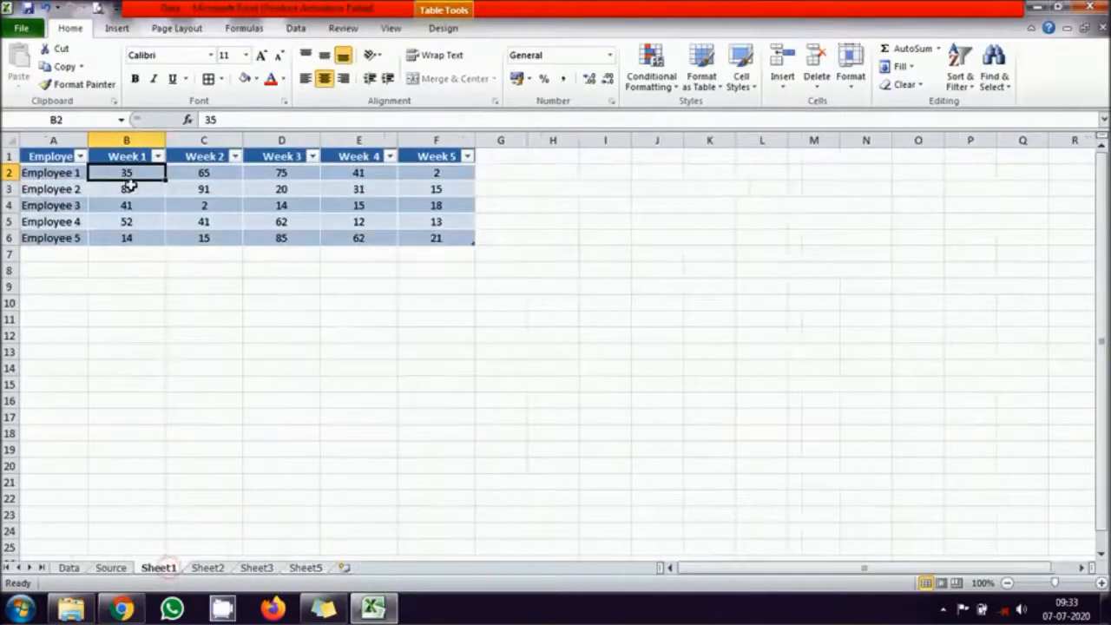
click(208, 568)
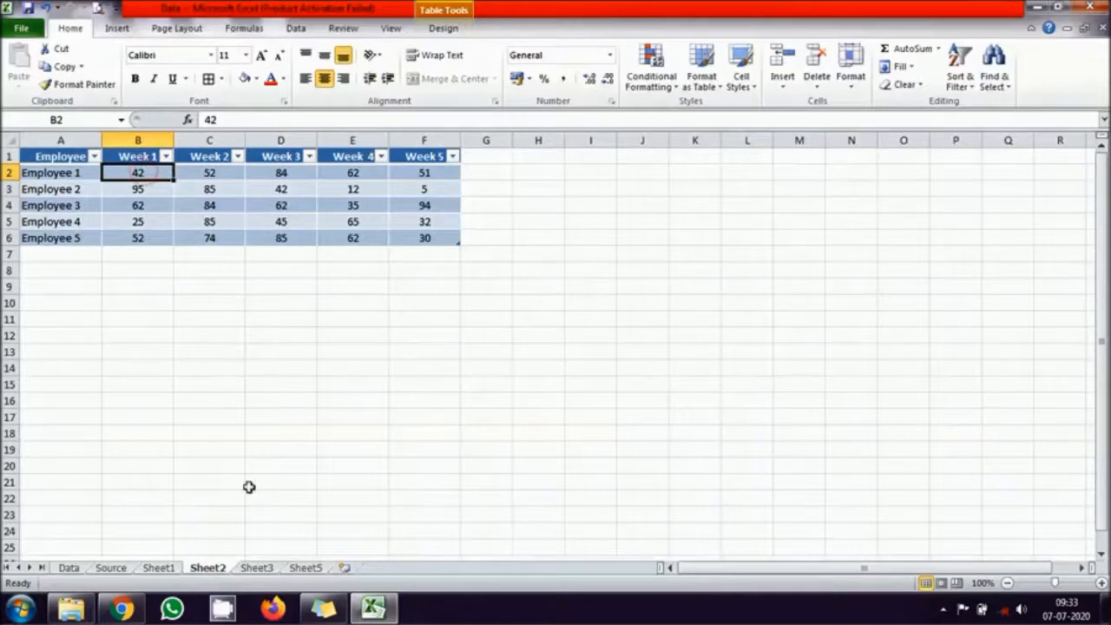
click(268, 571)
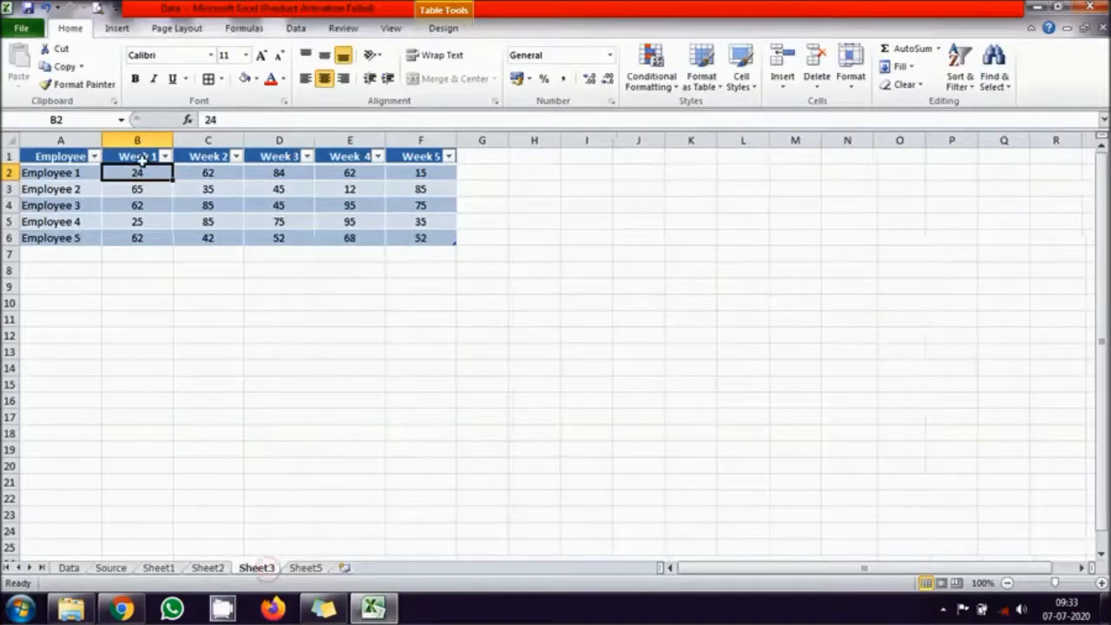
click(306, 568)
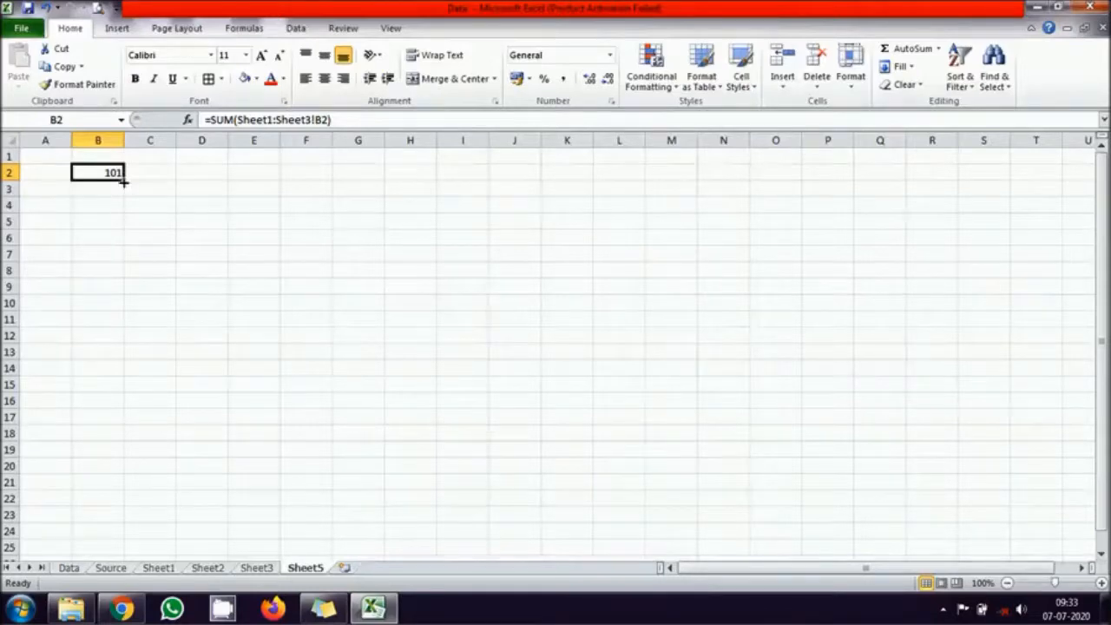
- Fill the cross-sheet SUM formula from B2 down to row 6 and across to column F on Sheet5
drag(124, 180, 124, 243)
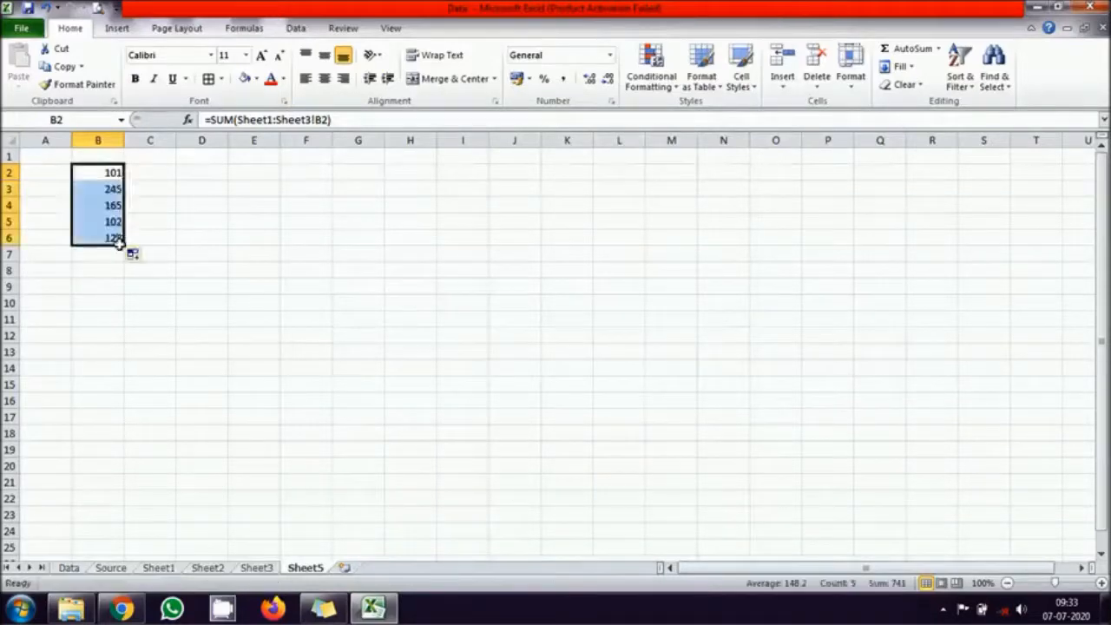
drag(125, 245, 339, 257)
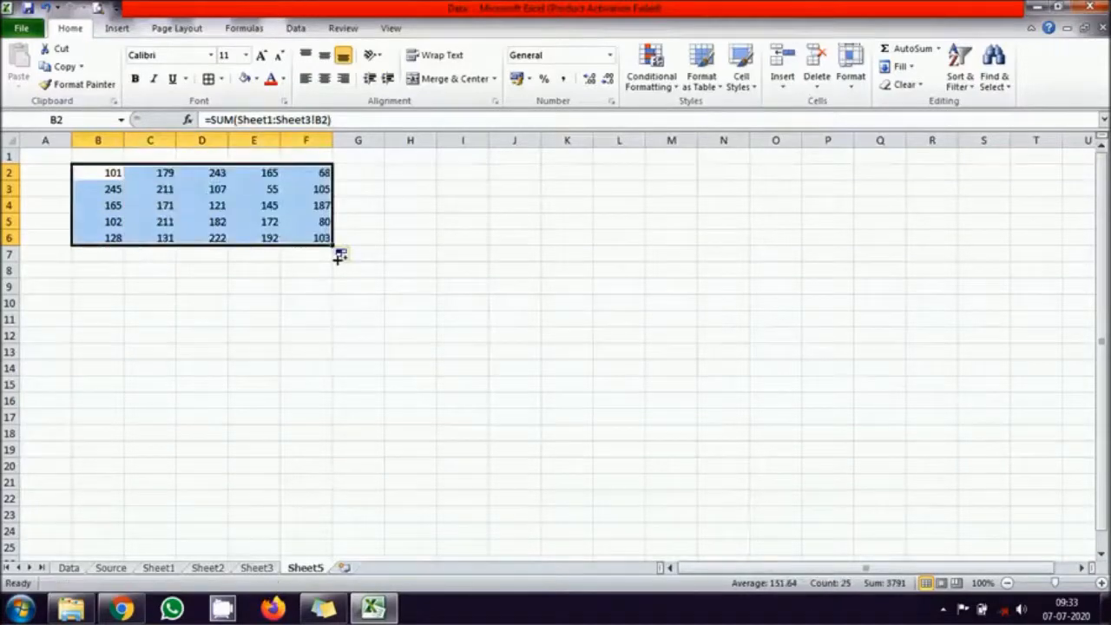
click(309, 314)
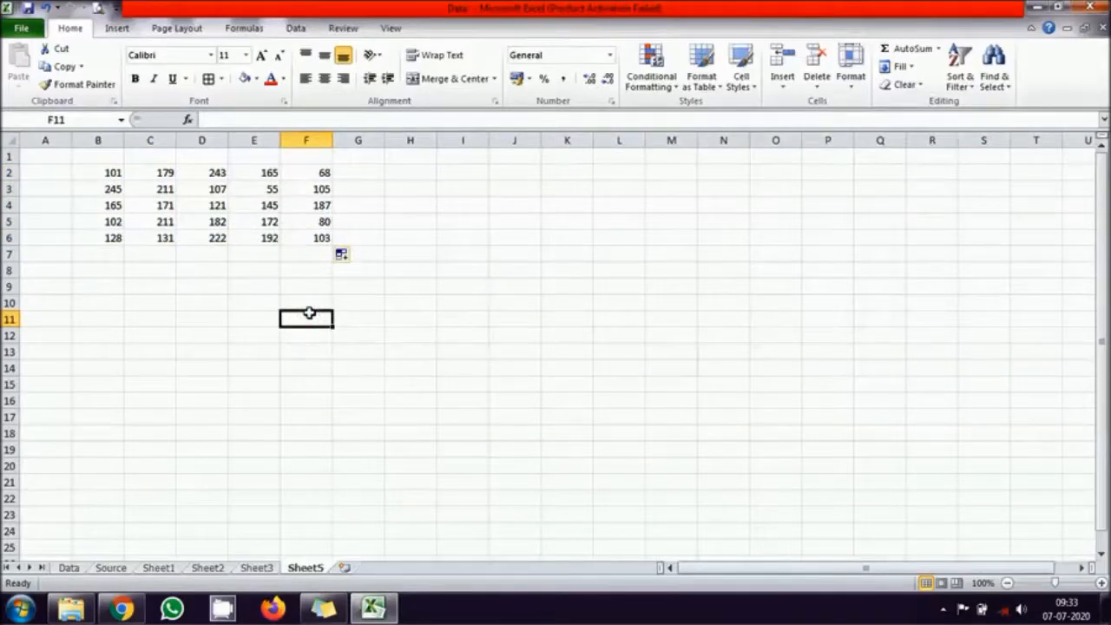
drag(44, 172, 50, 248)
drag(117, 156, 322, 154)
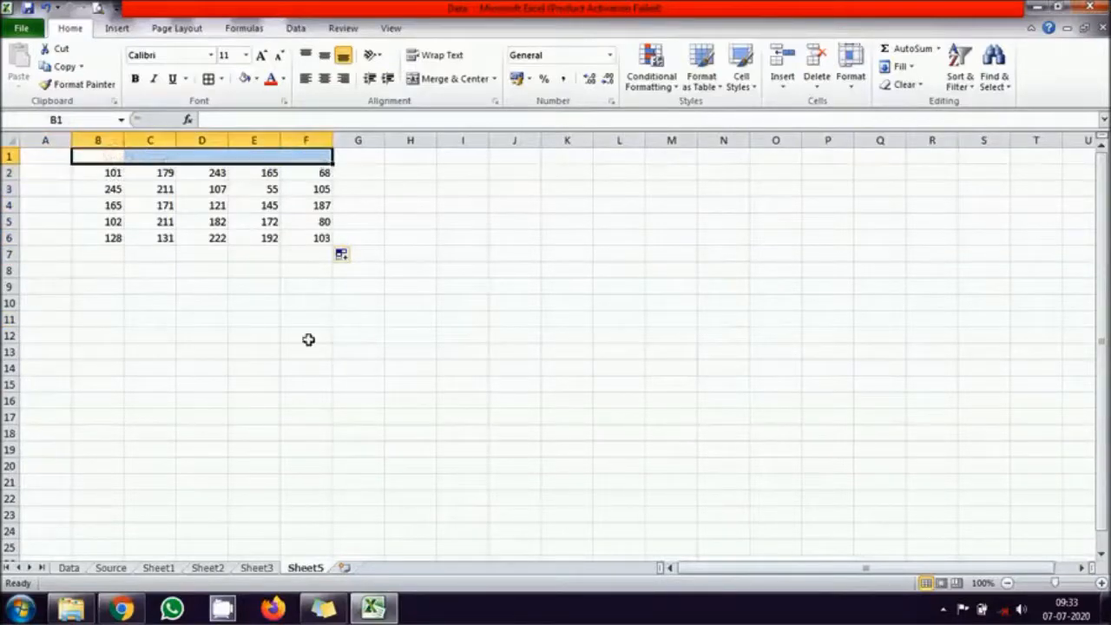
drag(54, 172, 54, 241)
click(336, 335)
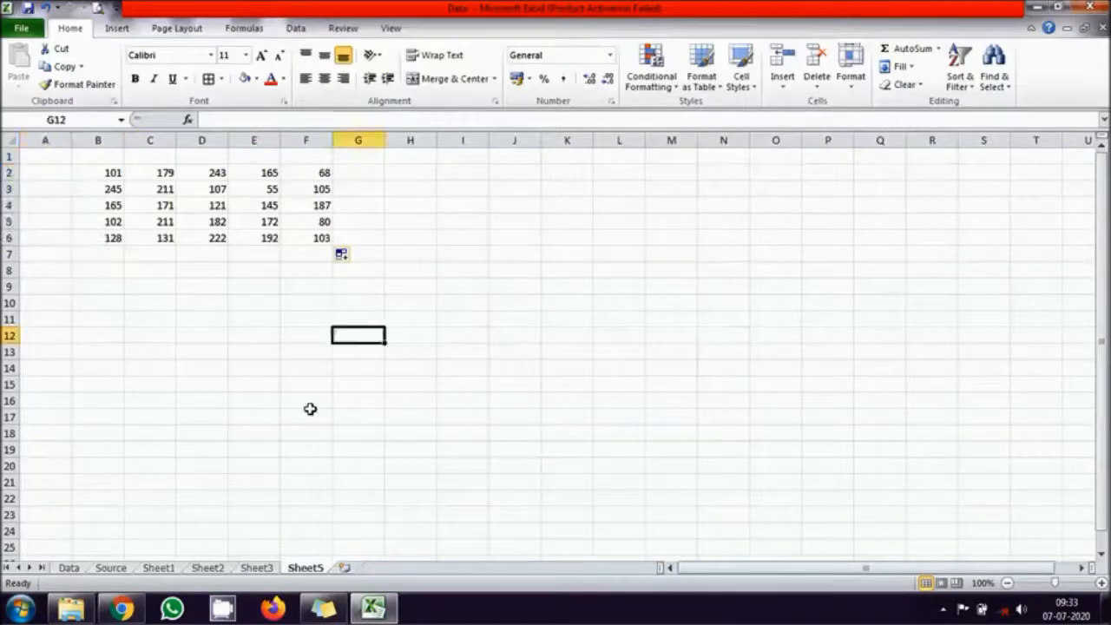
- Copy the Employee header and employee labels in A1:A6 of Sheet3 to cell A1 of Sheet5
click(260, 567)
drag(59, 157, 54, 241)
key(ctrl+c)
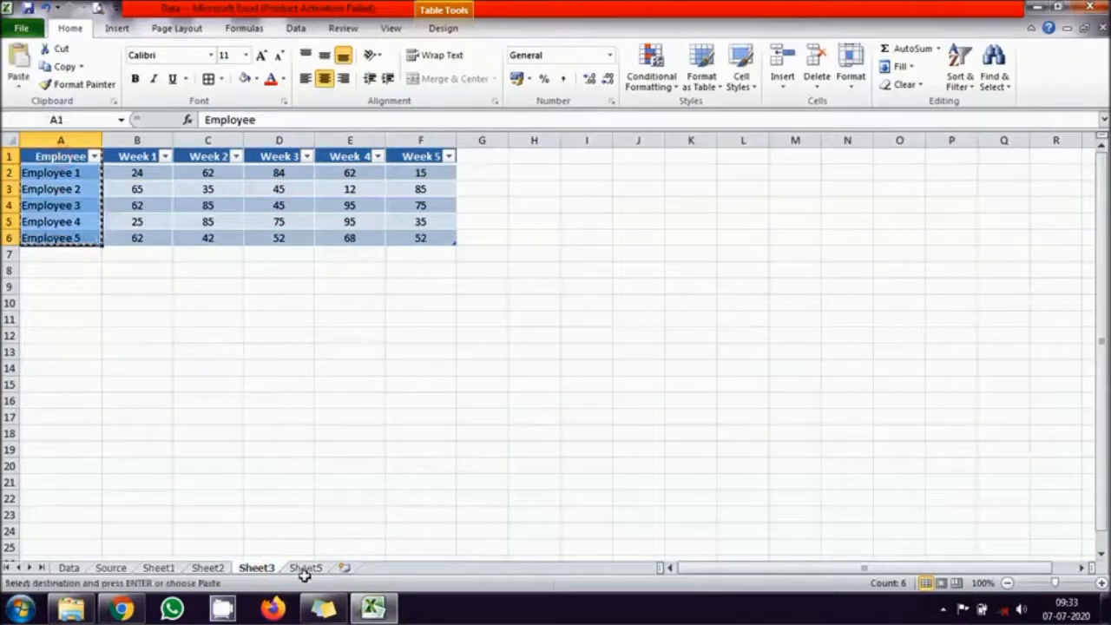
click(304, 568)
click(55, 156)
key(ctrl+v)
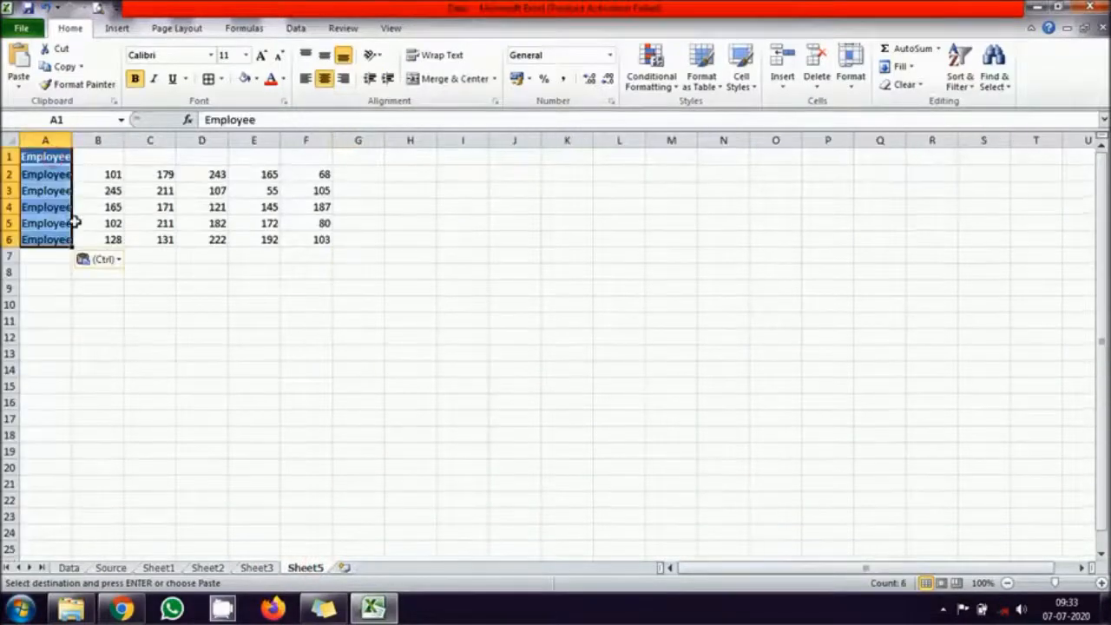
- Copy the Week 1 to Week 5 headers from Sheet3 to B1 of Sheet5, and fit column A to its contents
click(257, 568)
drag(137, 156, 446, 155)
key(ctrl+c)
click(306, 568)
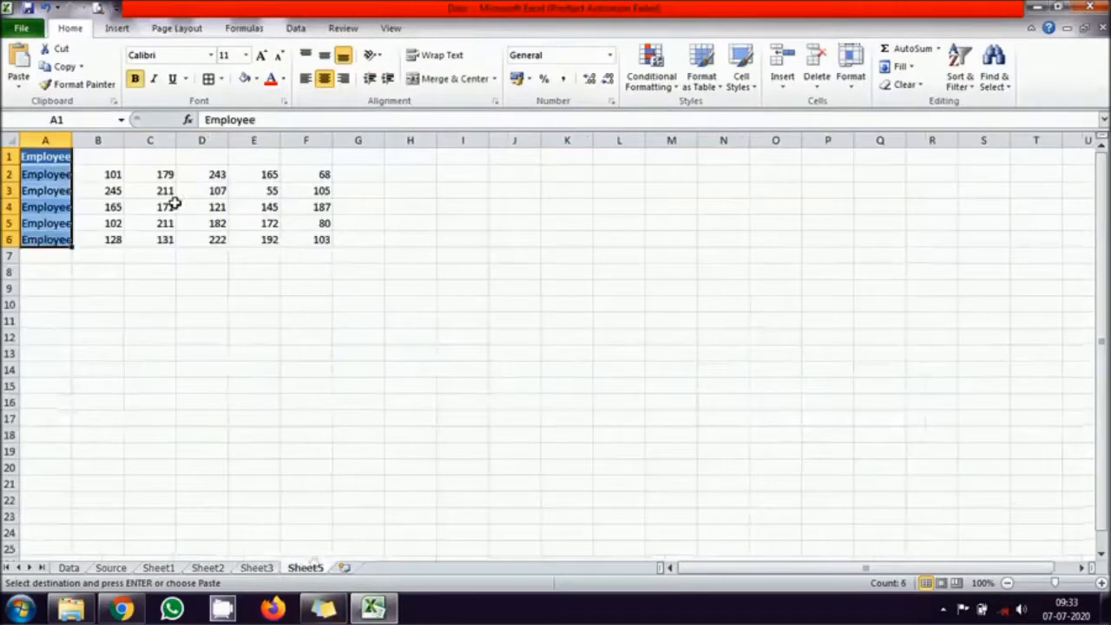
click(110, 156)
key(ctrl+v)
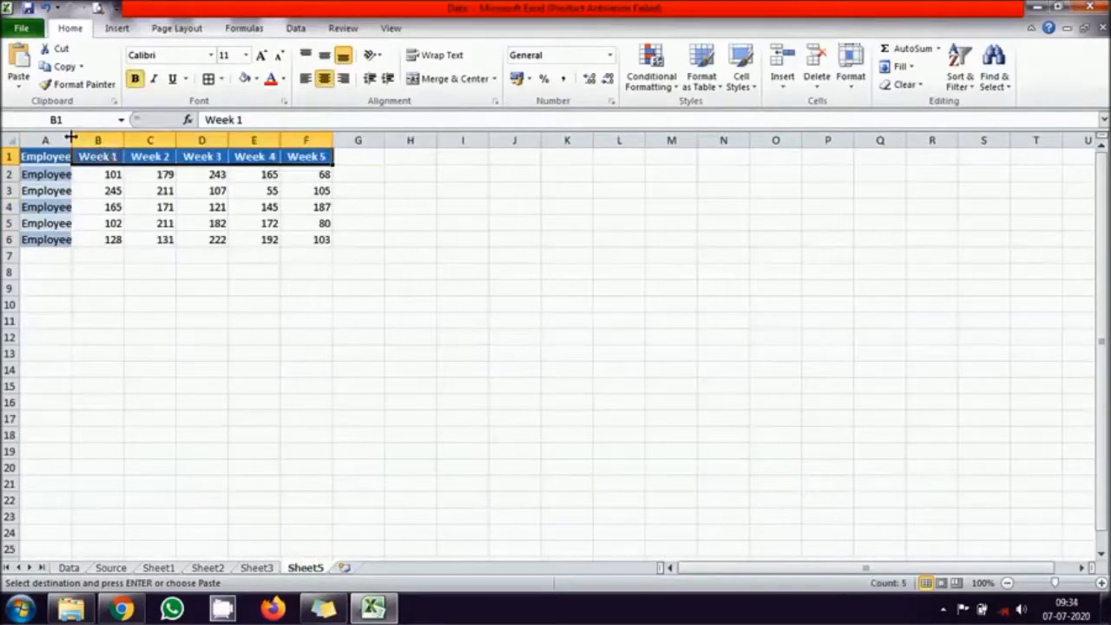
double_click(71, 139)
click(368, 382)
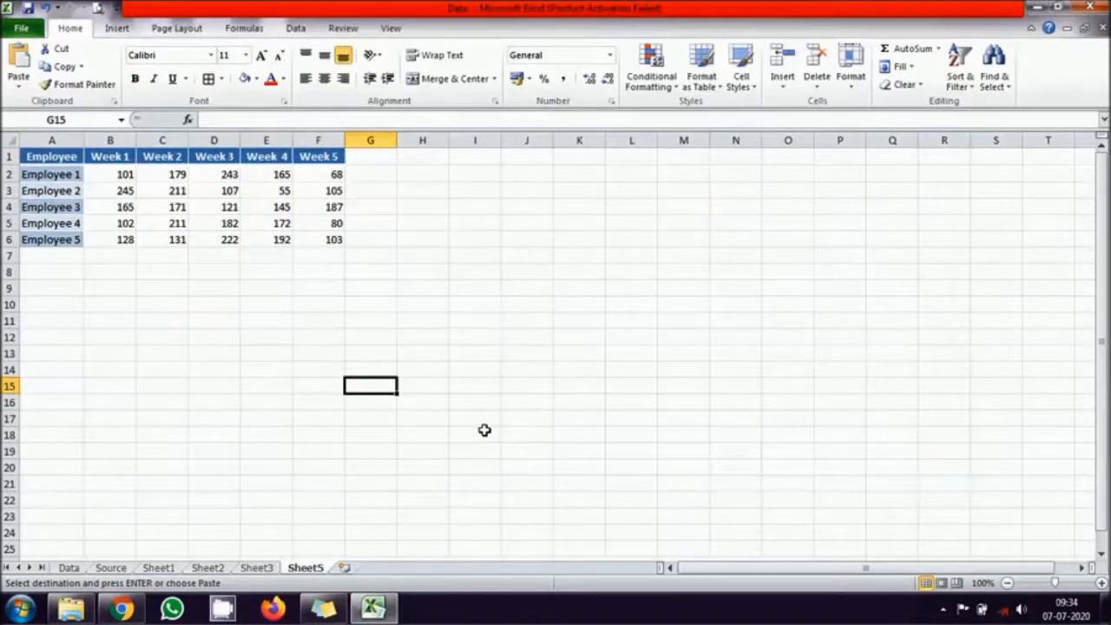
- Move the Sheet1 table to J10 and the Sheet2 table to A14, and check the effect on Sheet5's totals
click(160, 568)
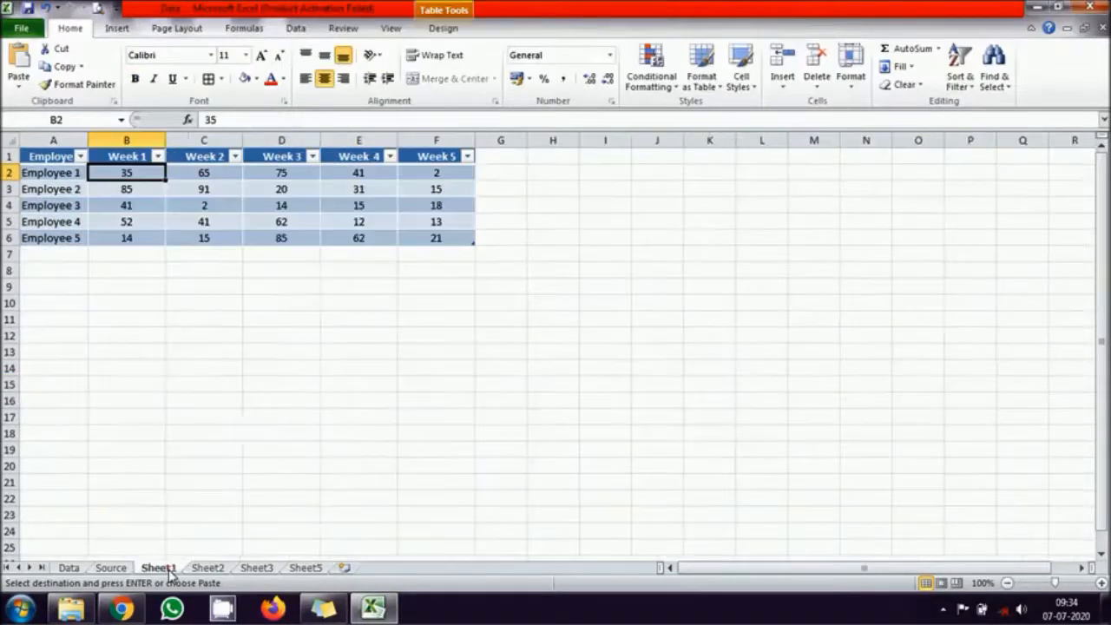
drag(48, 157, 903, 399)
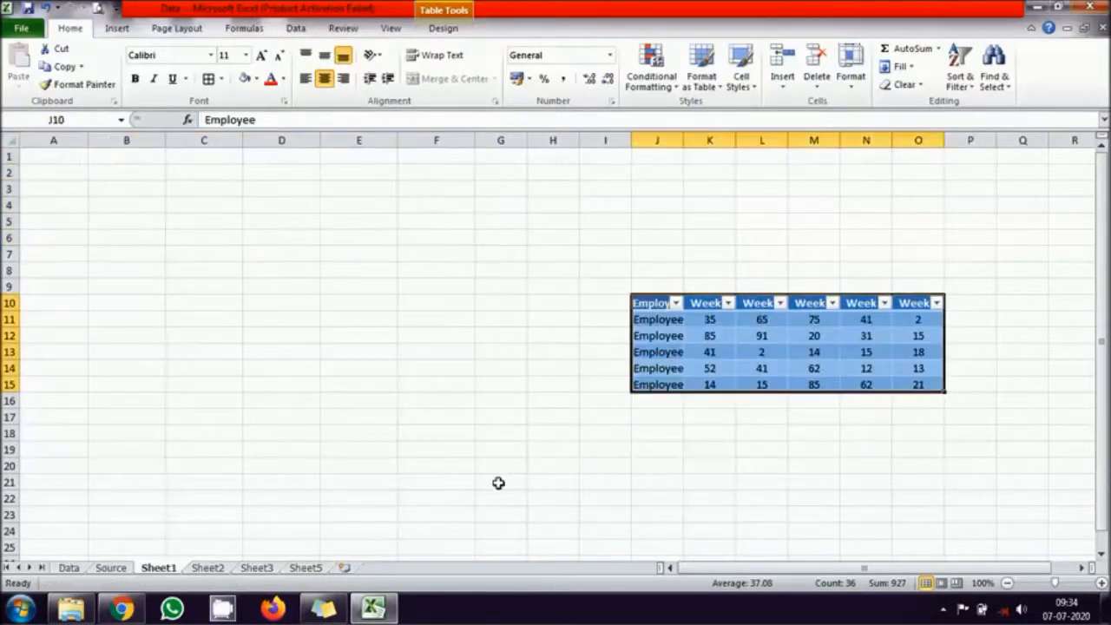
click(210, 567)
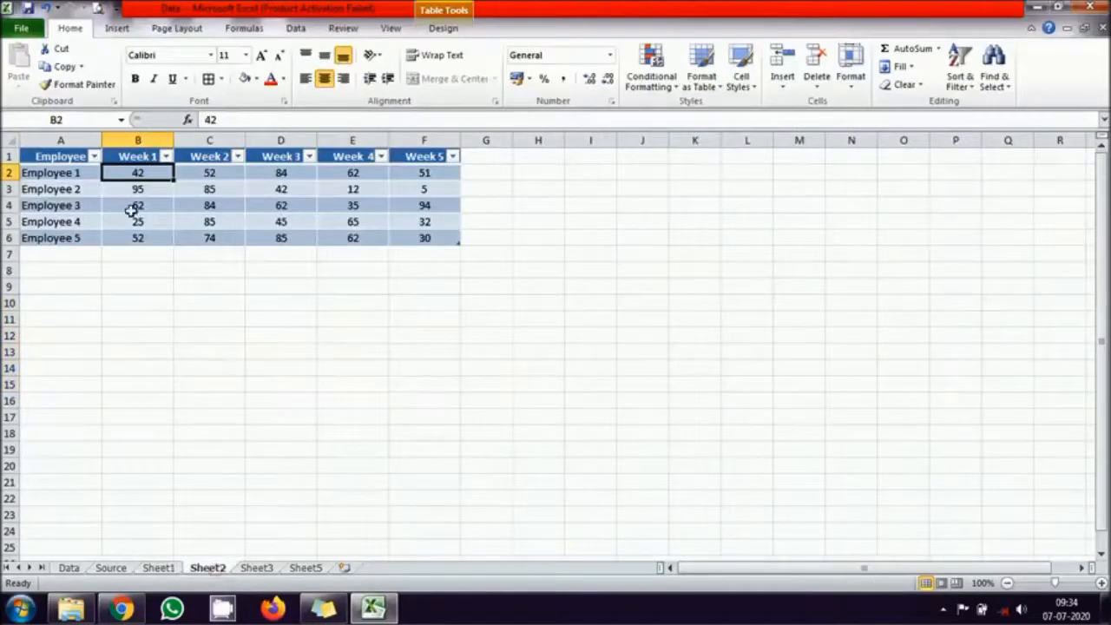
drag(54, 157, 285, 460)
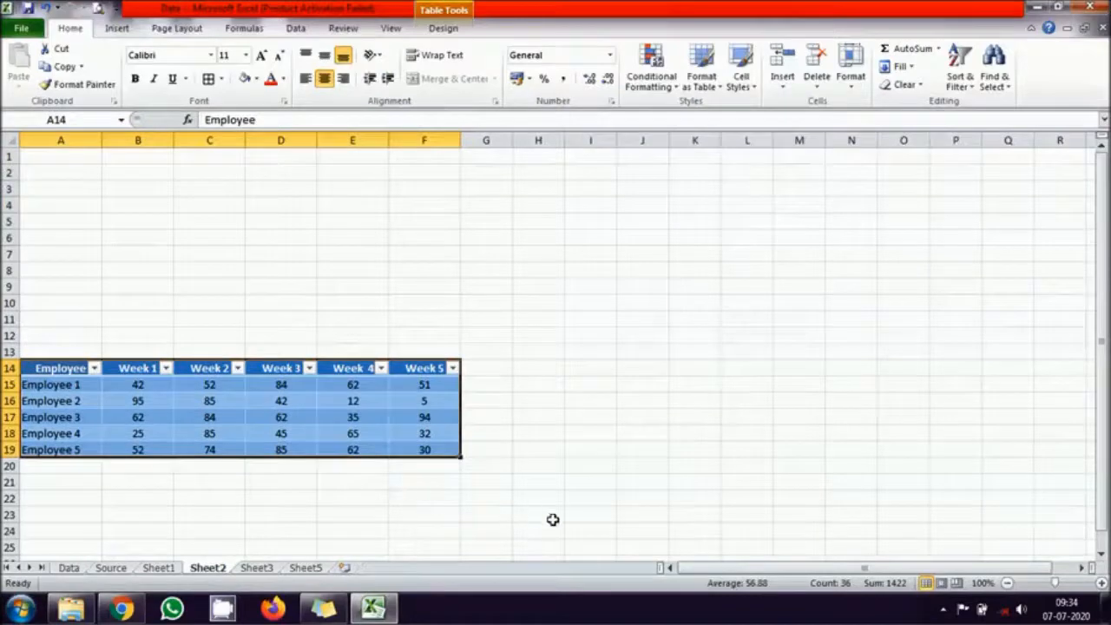
click(642, 514)
click(306, 567)
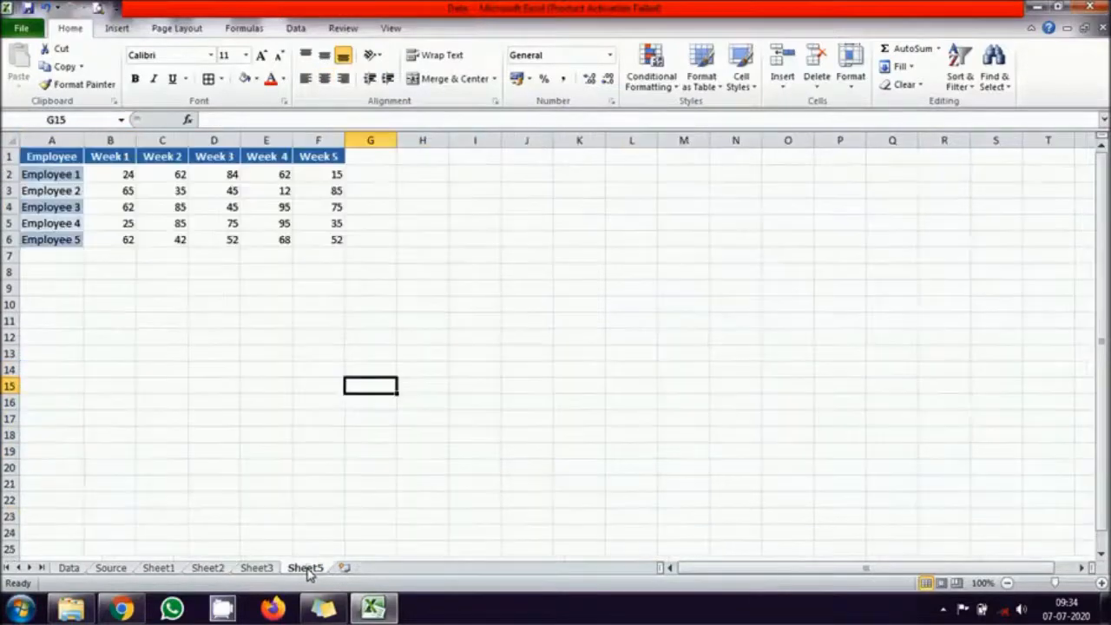
click(125, 173)
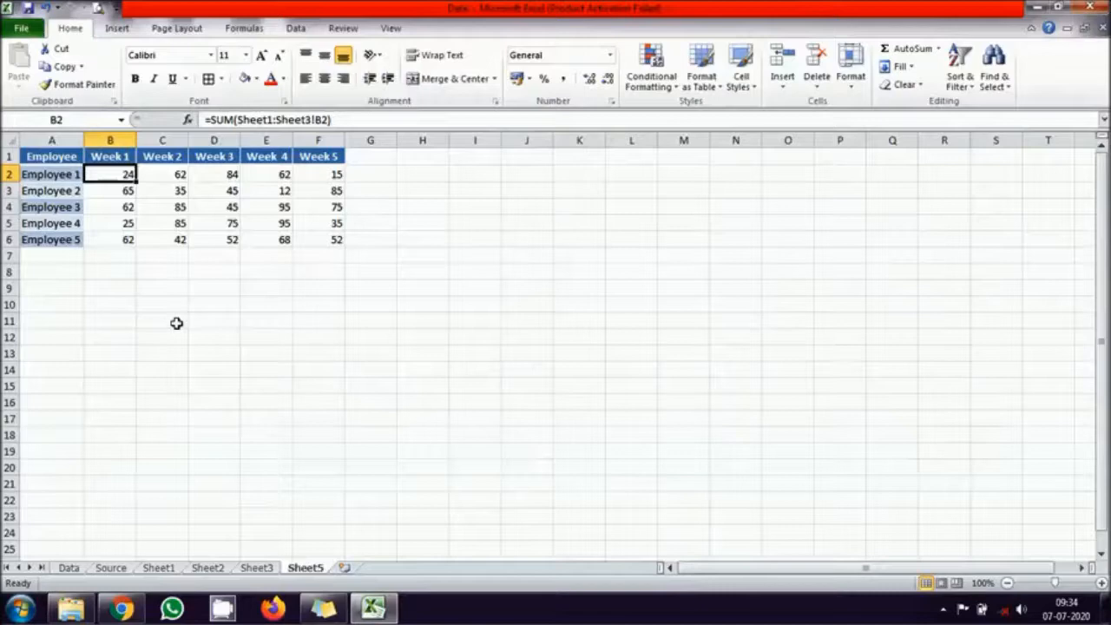
- Undo the table moves on Sheet1 and Sheet2, and return to Sheet5
click(165, 568)
click(199, 567)
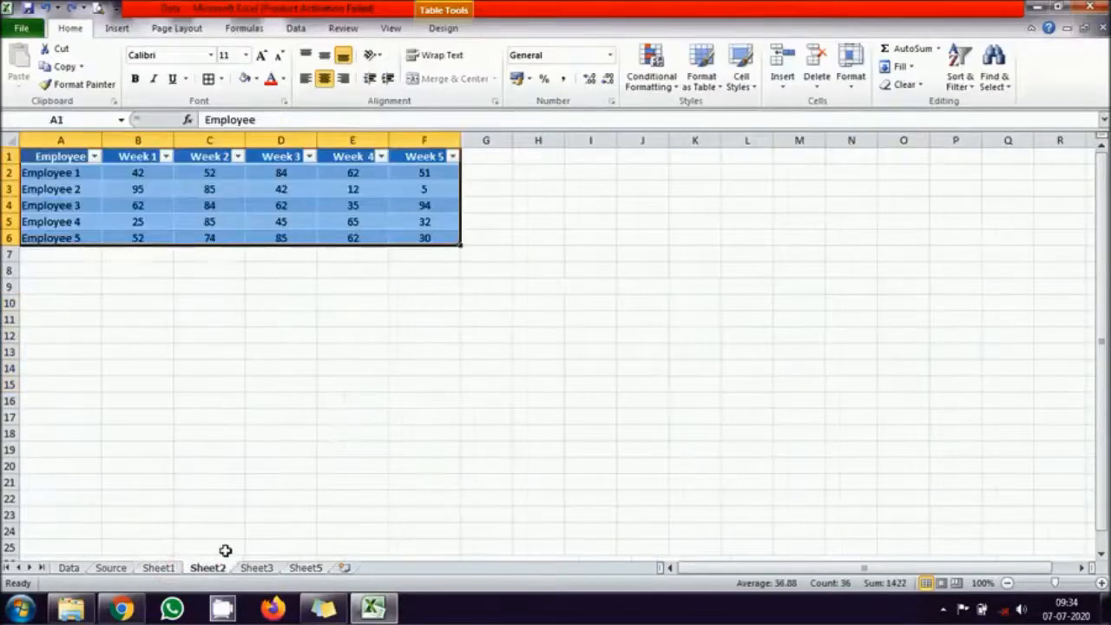
click(160, 568)
click(303, 567)
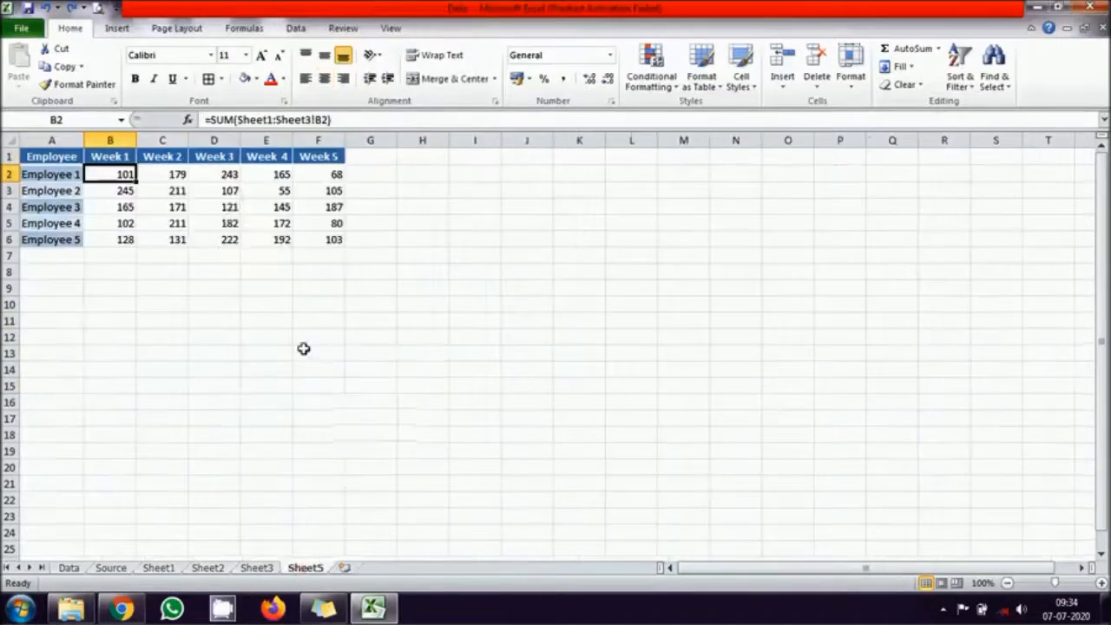
- Delete rows 1 to 6 containing the totals table on Sheet5
drag(10, 240, 8, 139)
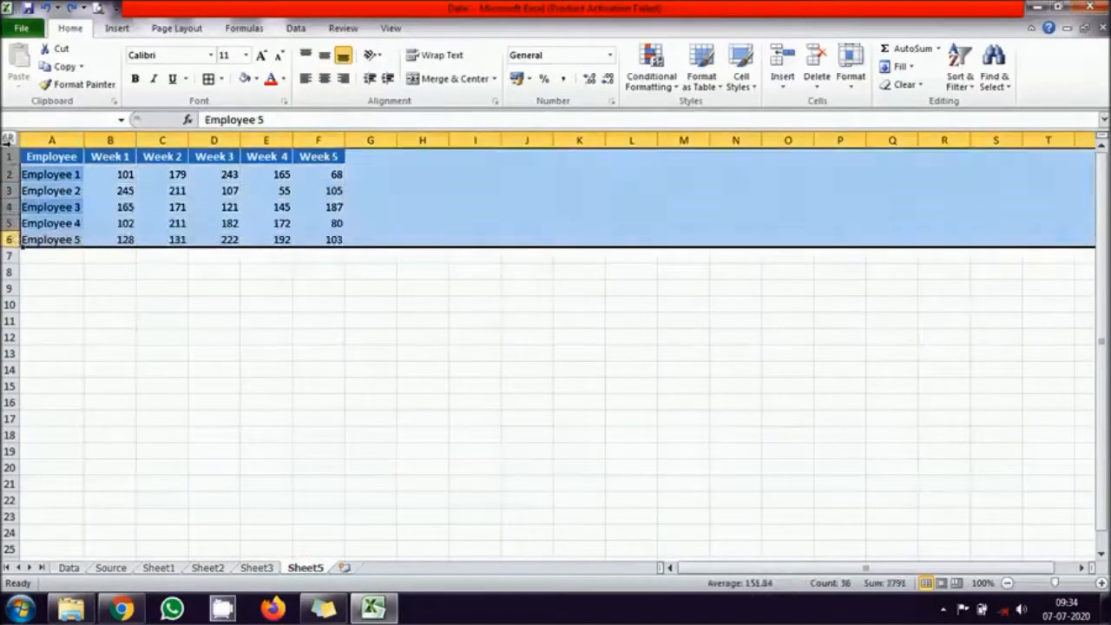
key(ctrl+minus)
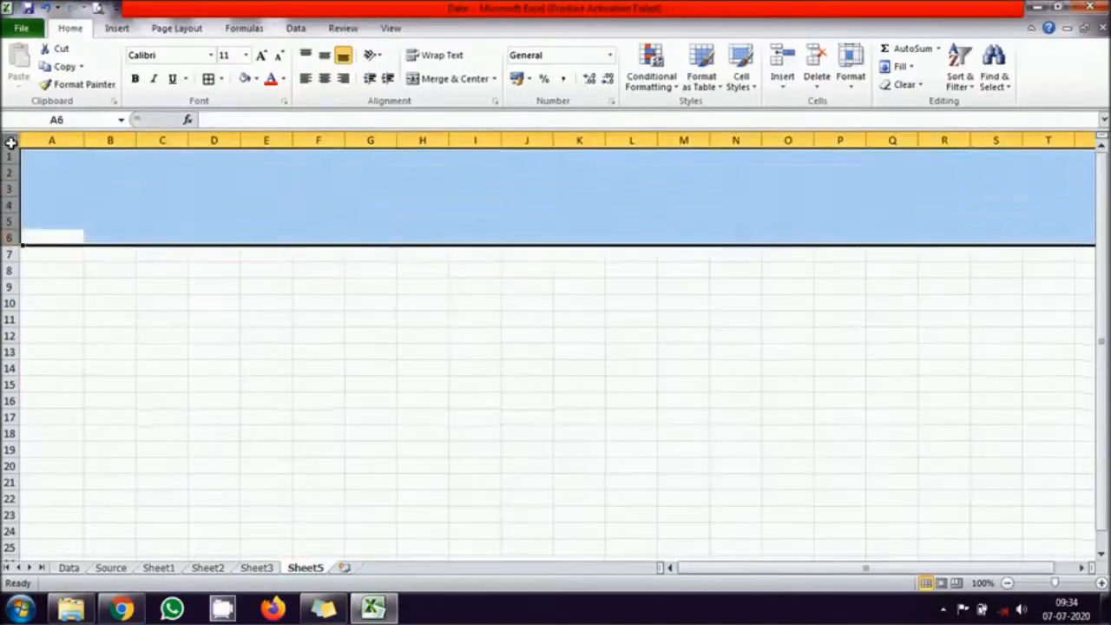
- Start a consolidation at cell B2 of Sheet5 with Sum as its function
click(111, 172)
click(295, 29)
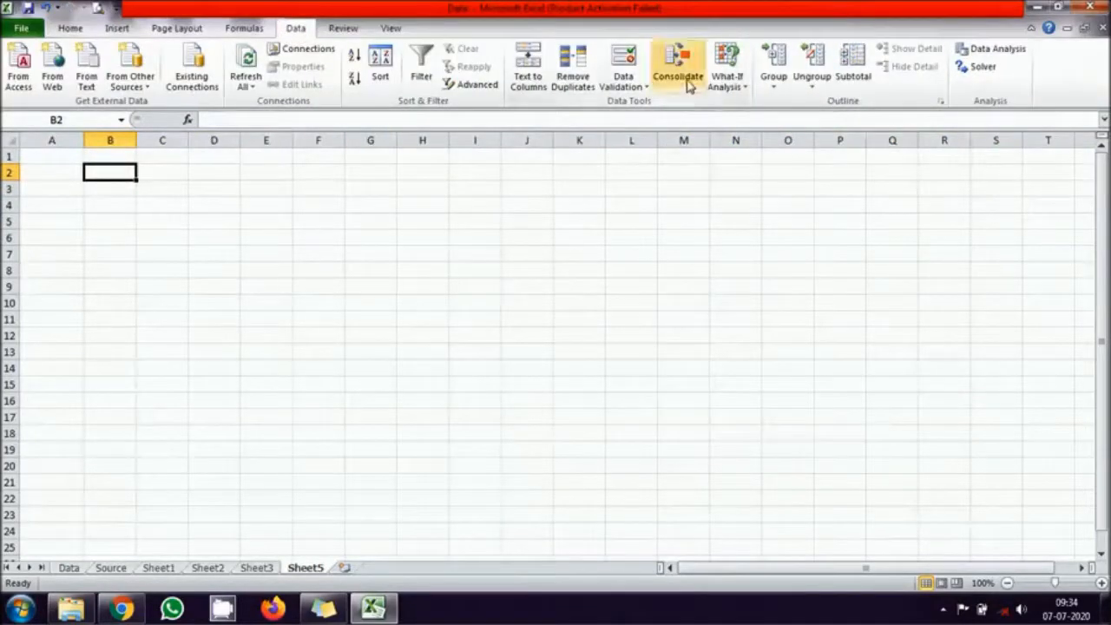
click(679, 70)
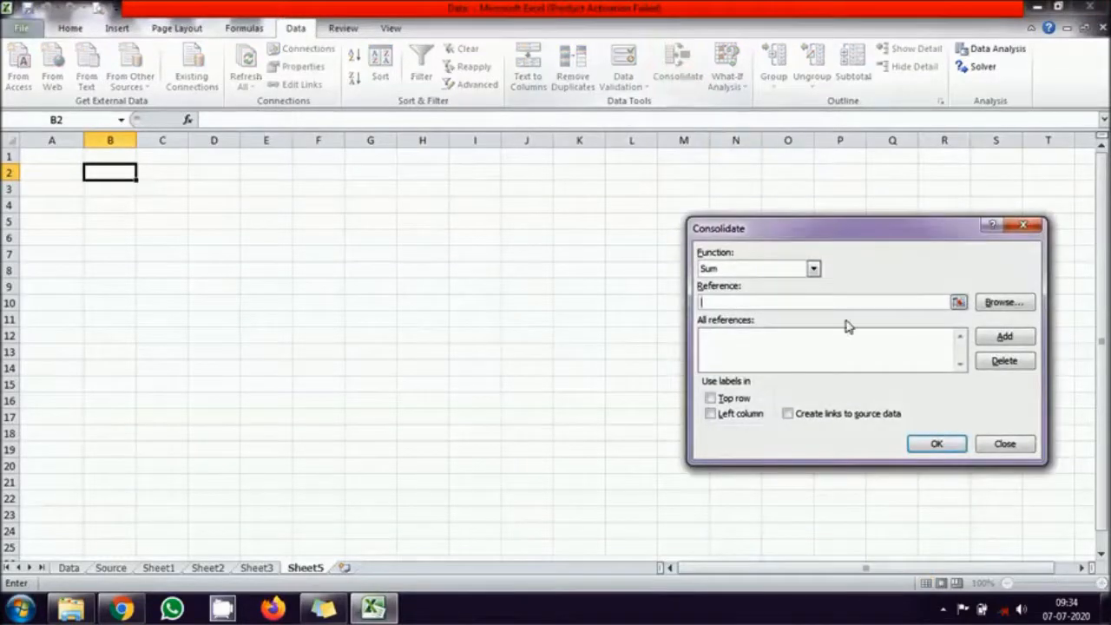
click(773, 268)
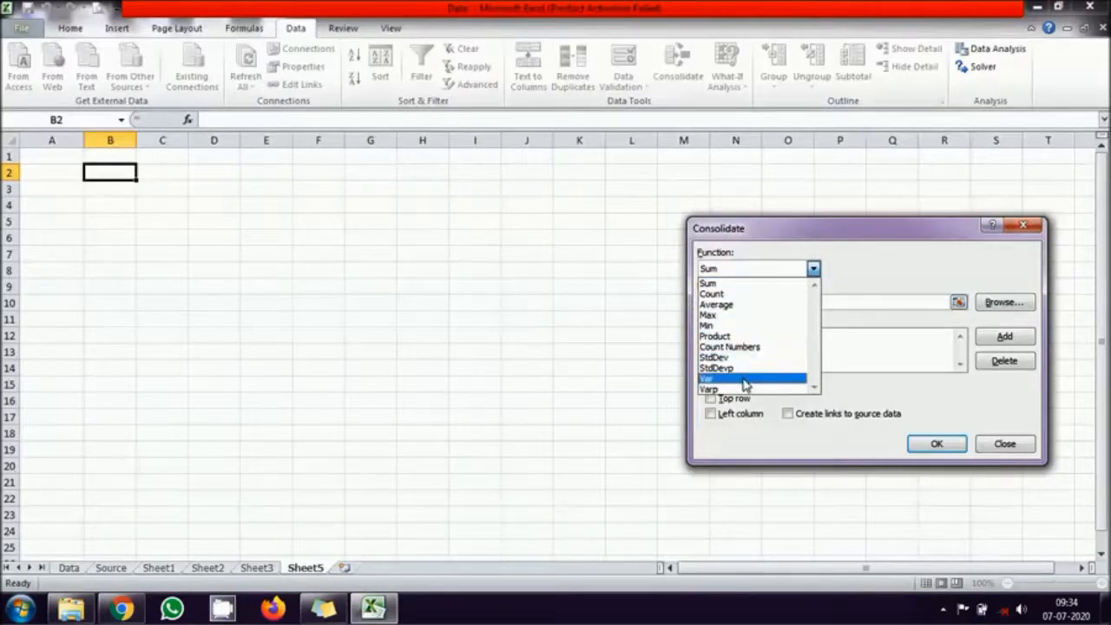
click(715, 285)
click(872, 260)
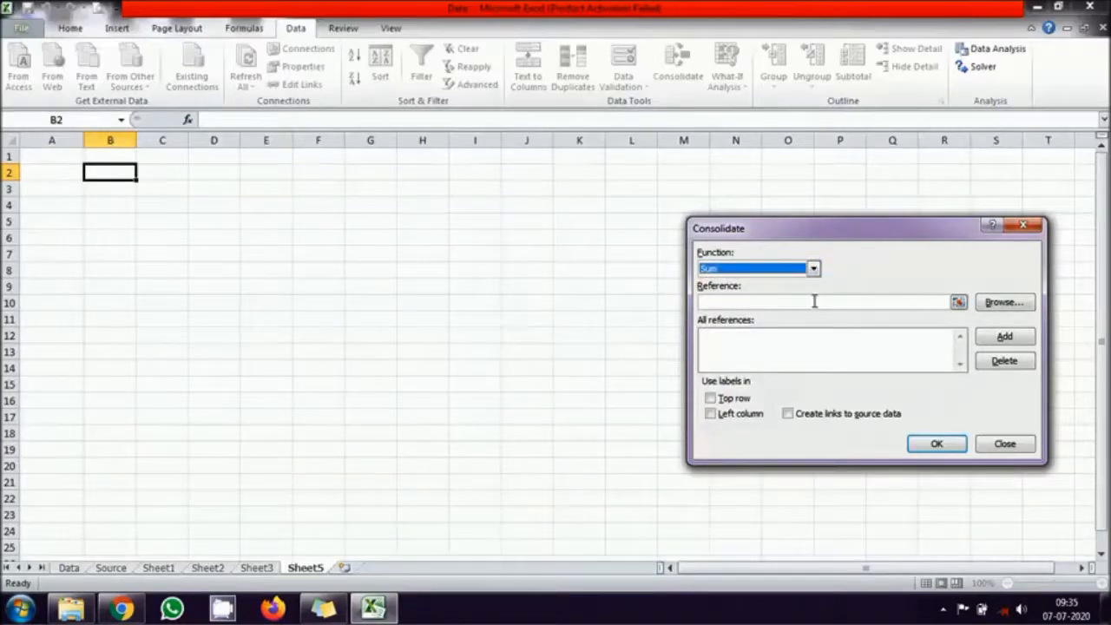
- Add the range A1:F6 from each of Sheet1, Sheet2 and Sheet3 to the consolidation references
click(815, 302)
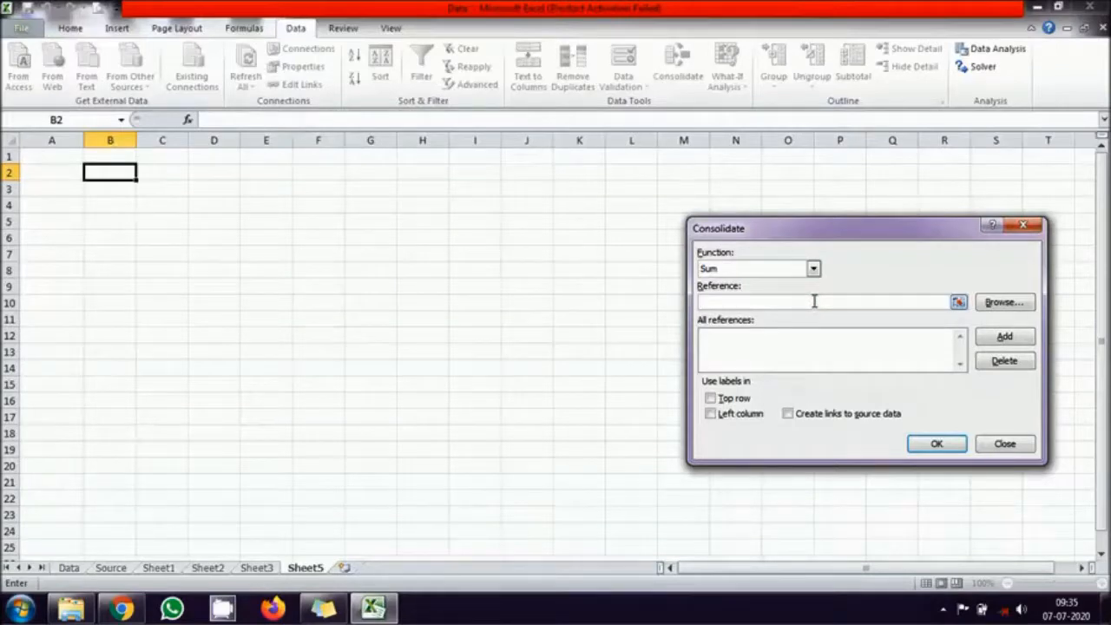
click(158, 568)
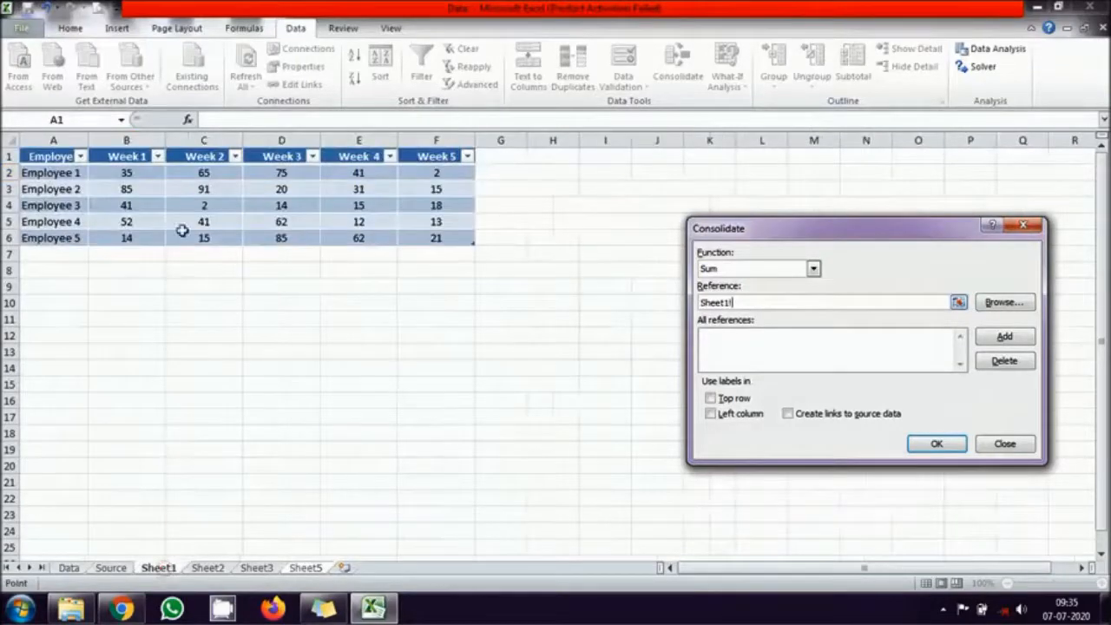
drag(50, 156, 436, 235)
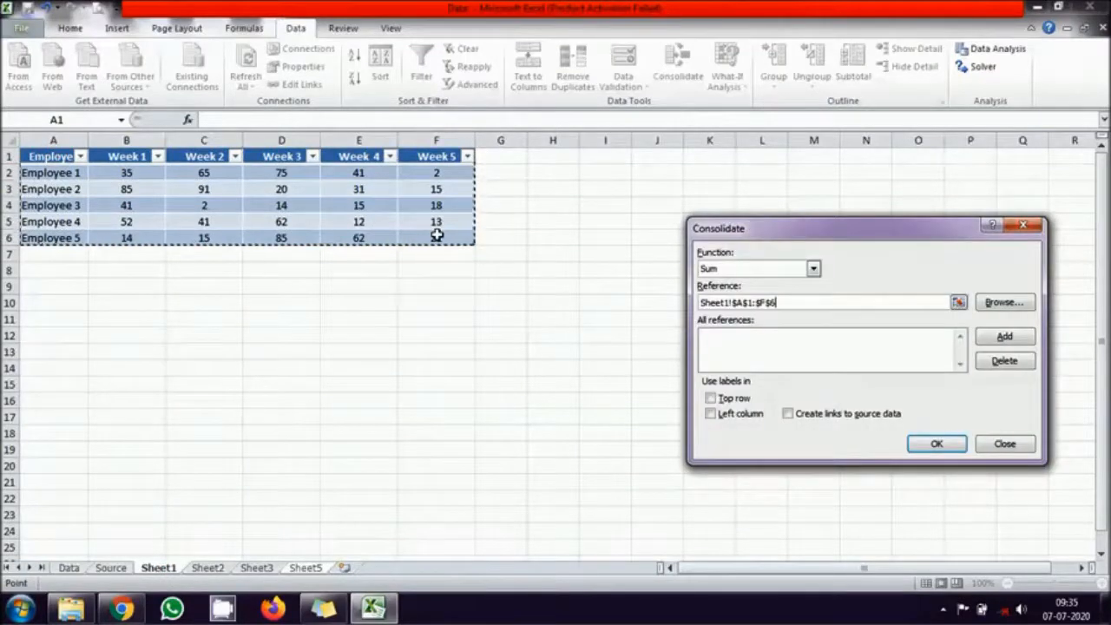
click(1016, 336)
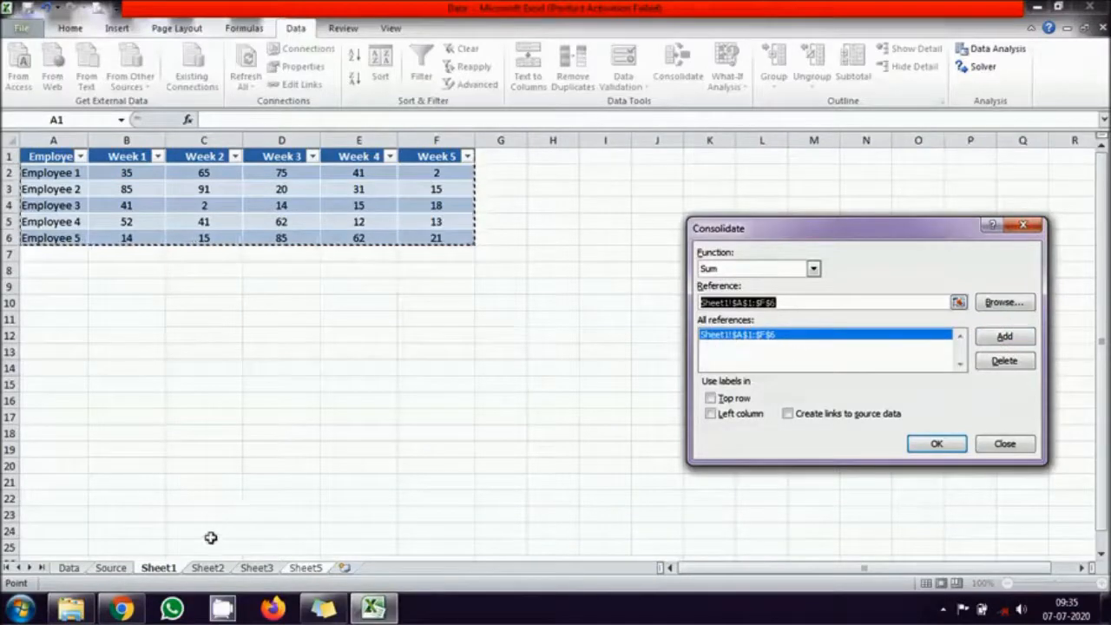
click(209, 568)
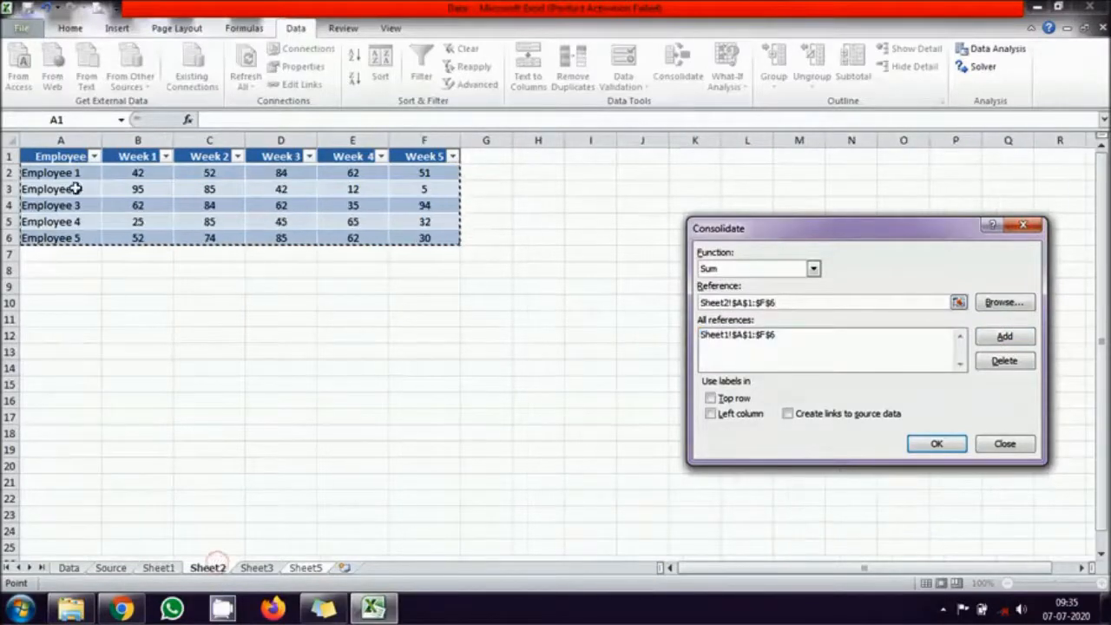
drag(65, 157, 424, 236)
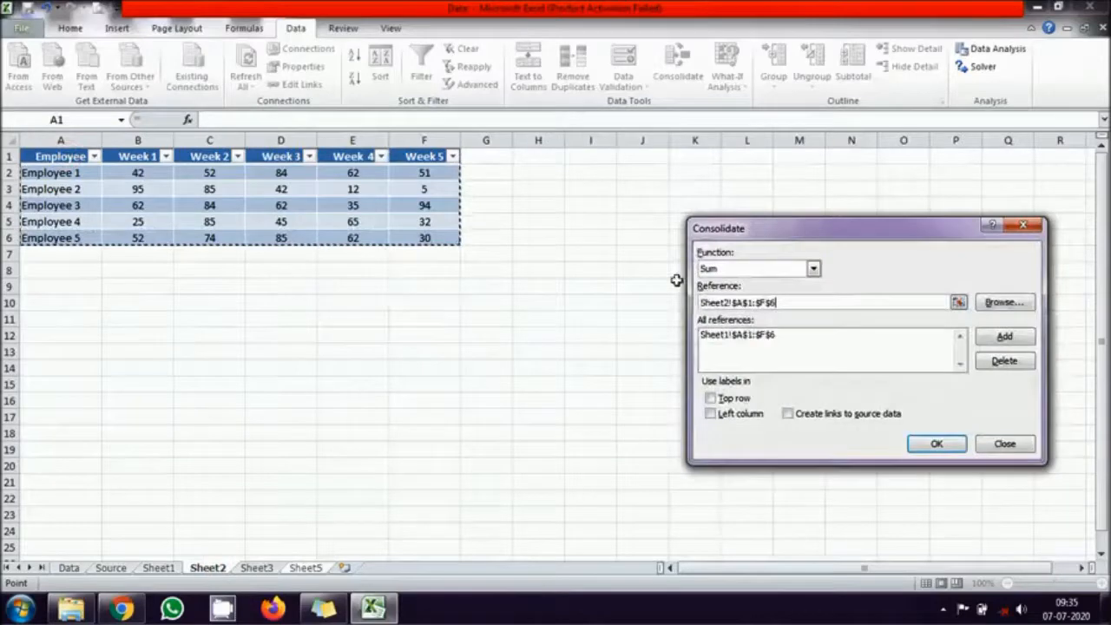
click(1004, 339)
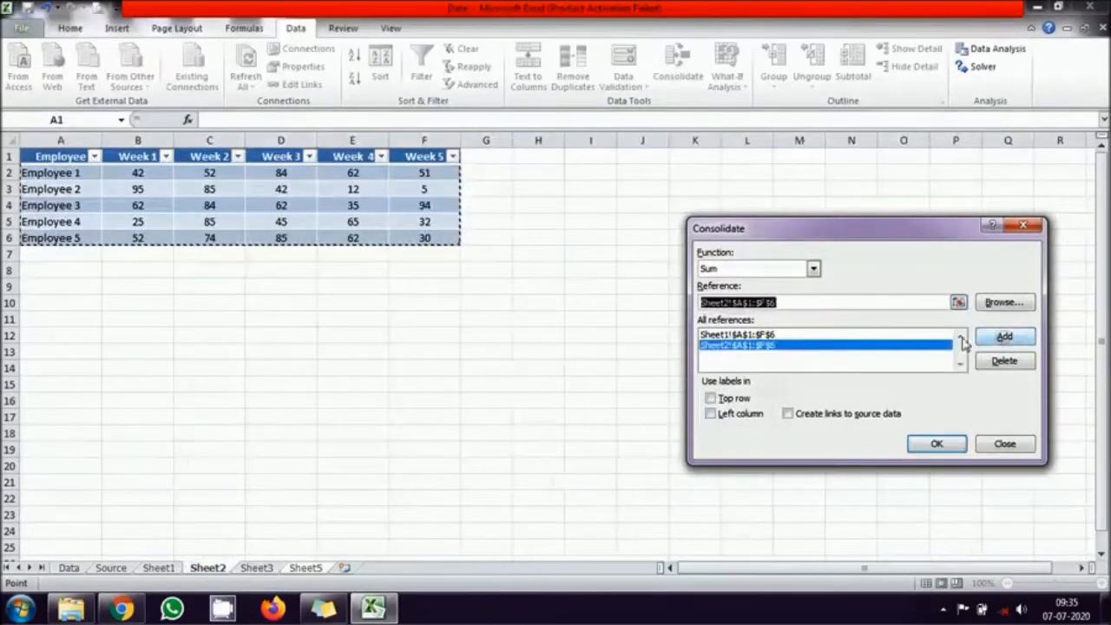
click(256, 567)
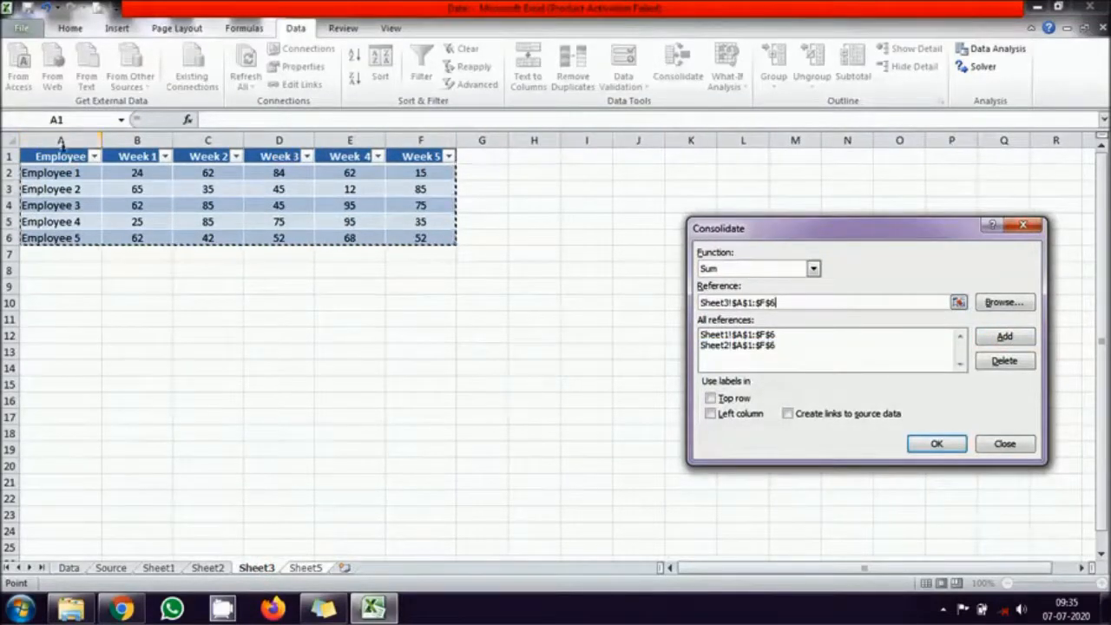
drag(68, 157, 422, 241)
click(1021, 344)
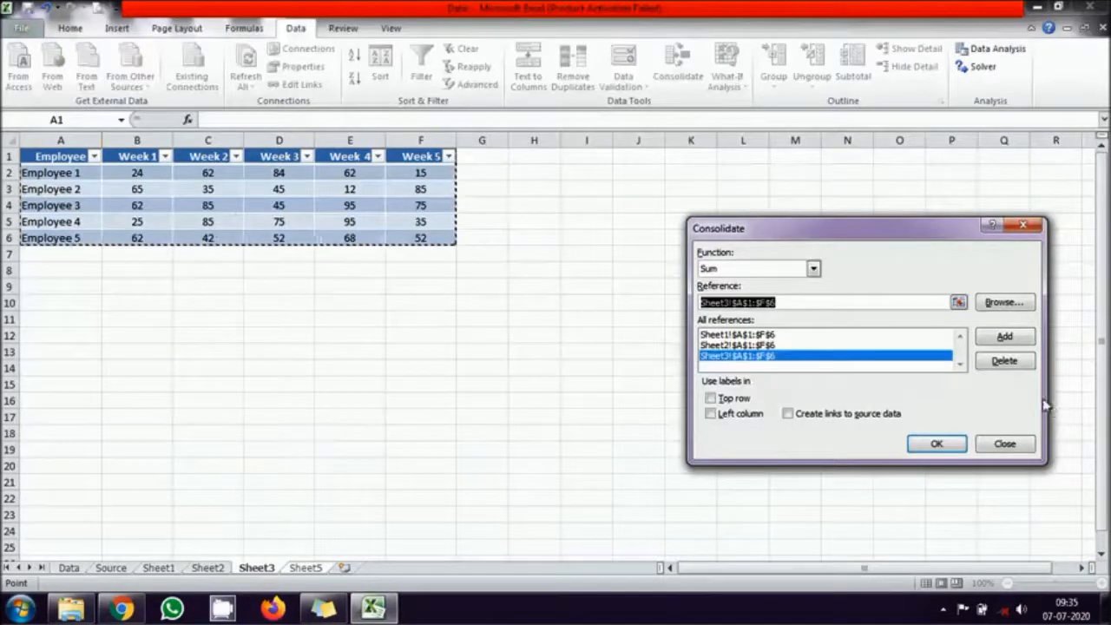
- Use labels from the top row and left column, create links to the source data, and run the consolidation
click(726, 403)
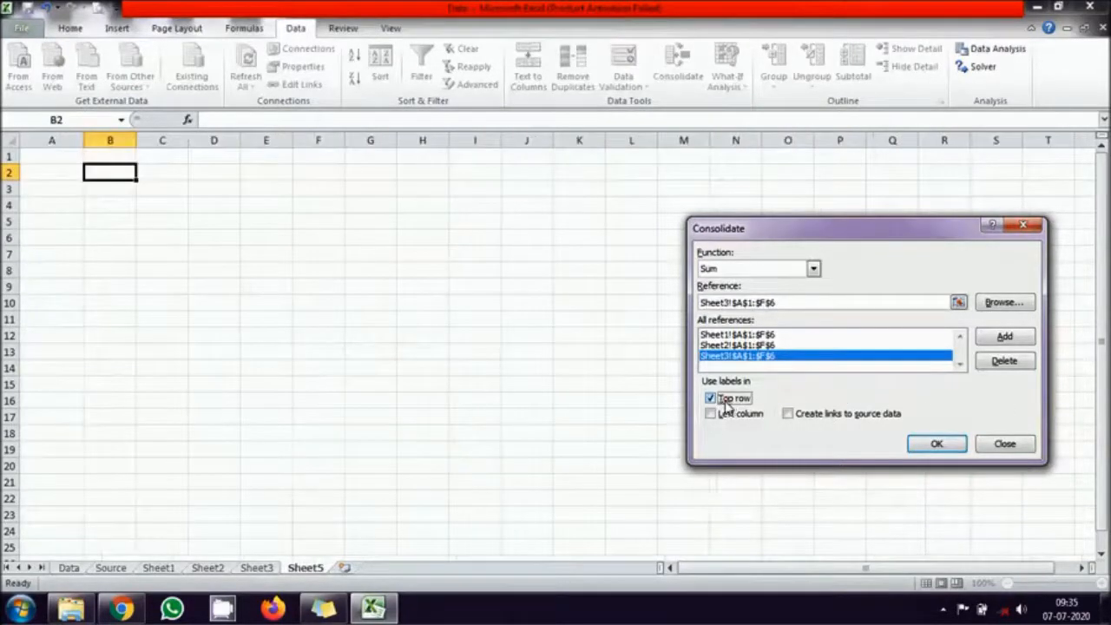
click(722, 416)
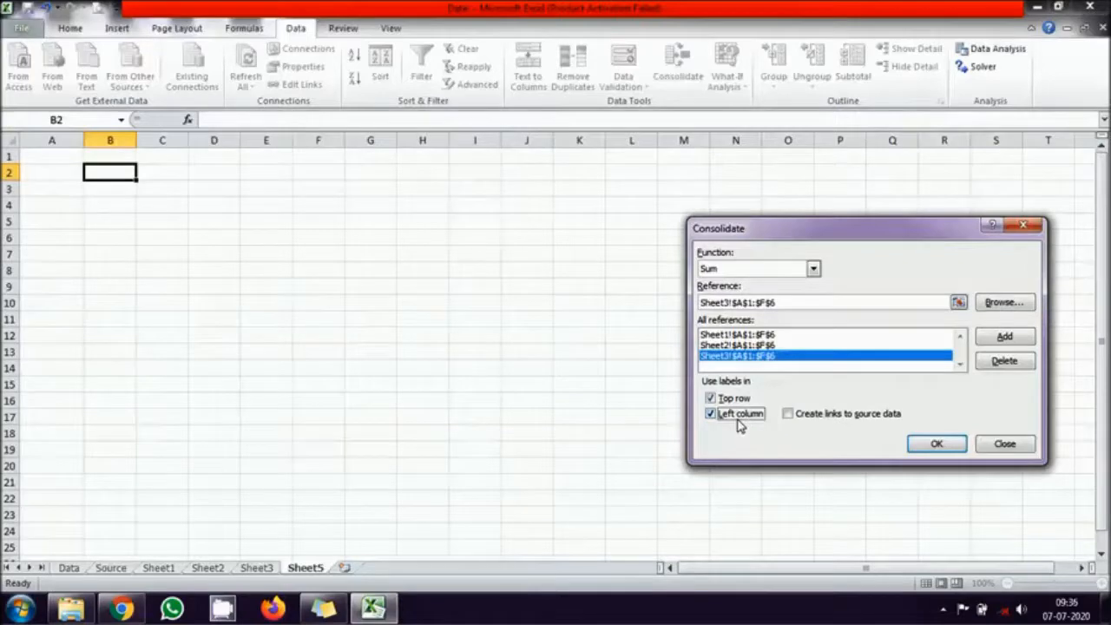
click(789, 415)
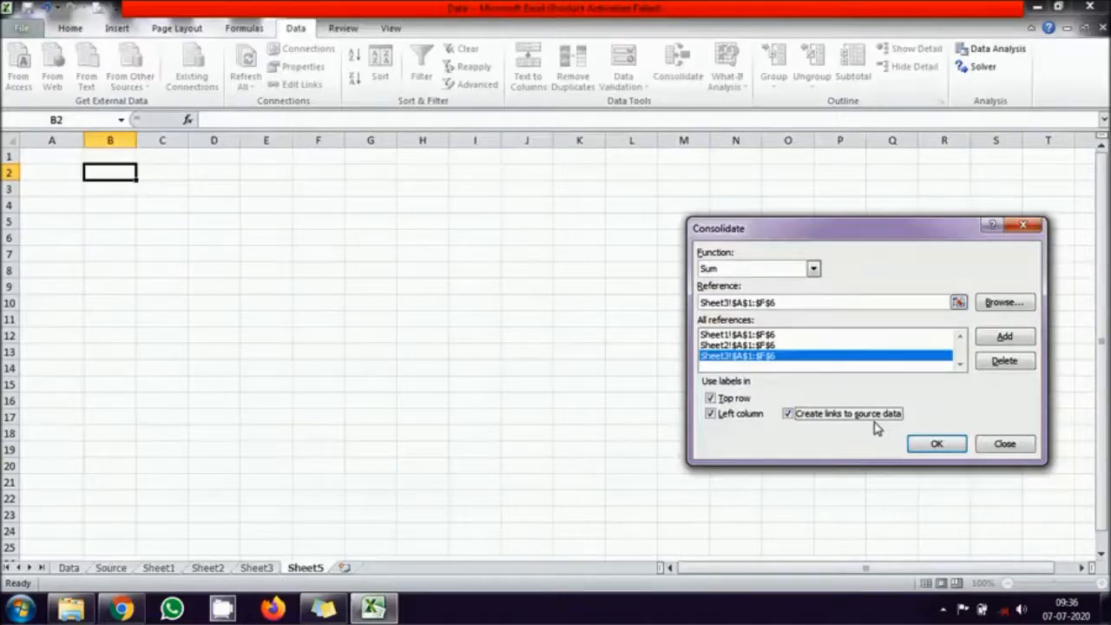
click(935, 446)
click(562, 401)
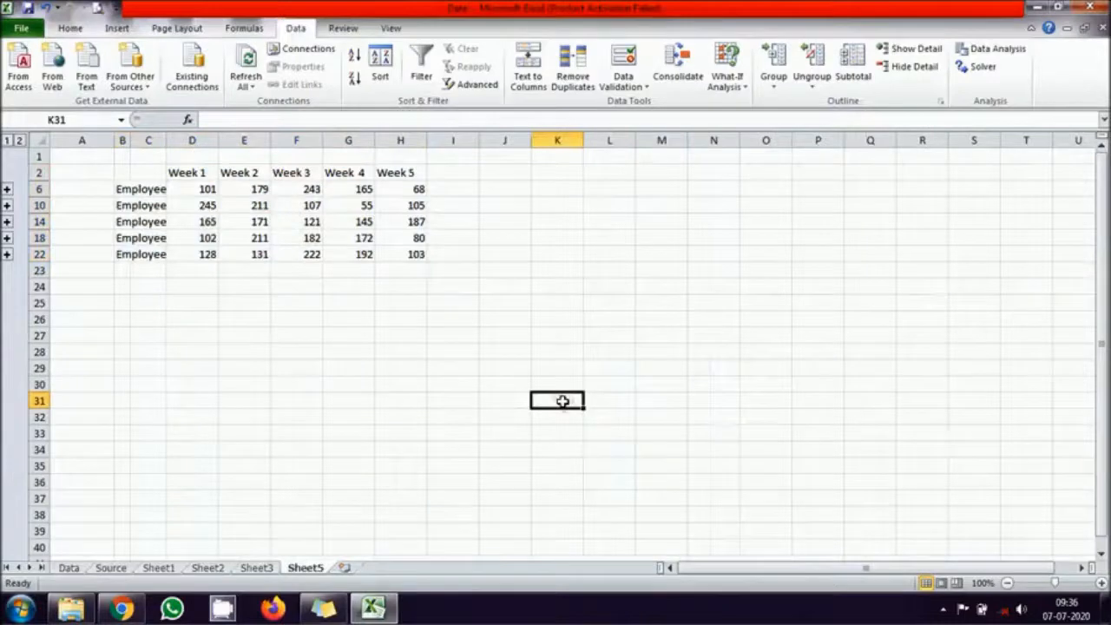
- Fit columns B and C to their contents, and check the consolidated formulas in D6 and H22
drag(166, 141, 159, 141)
double_click(130, 138)
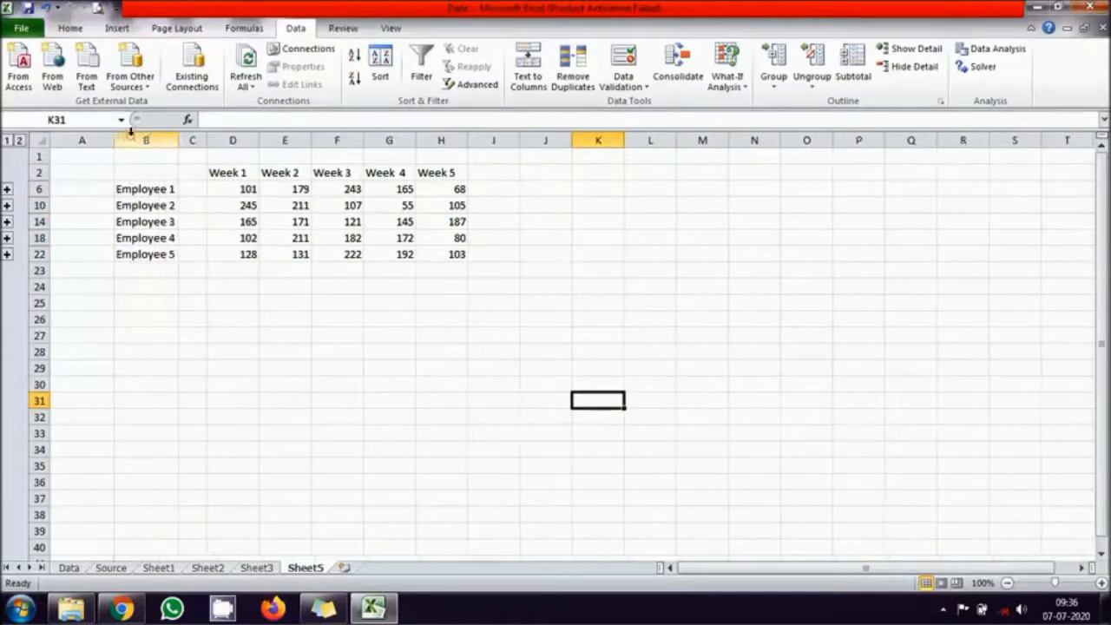
click(248, 189)
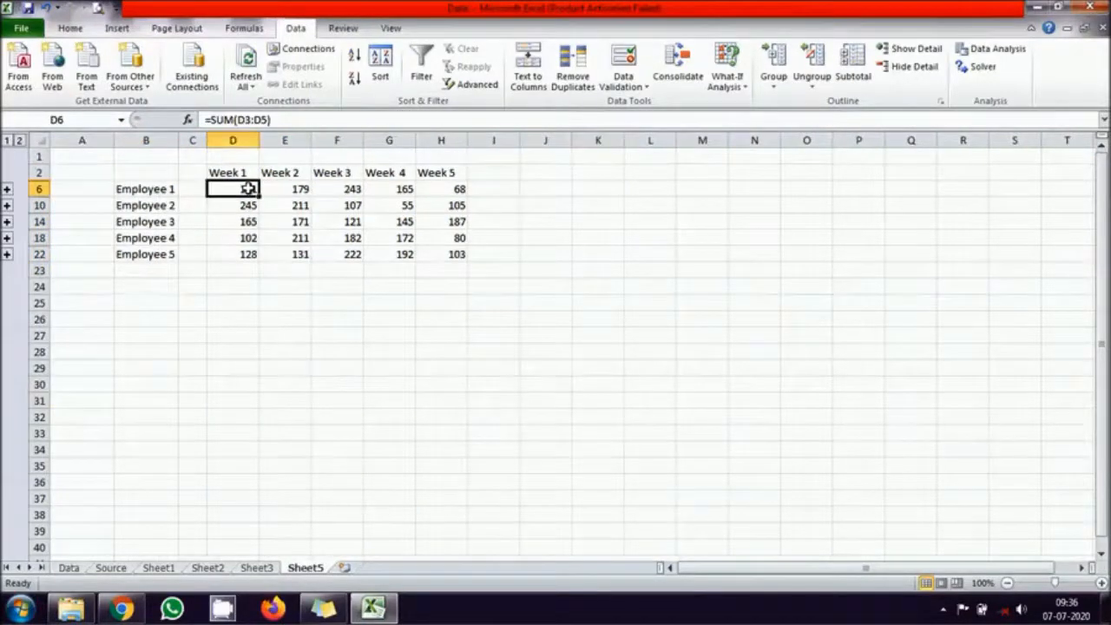
click(453, 253)
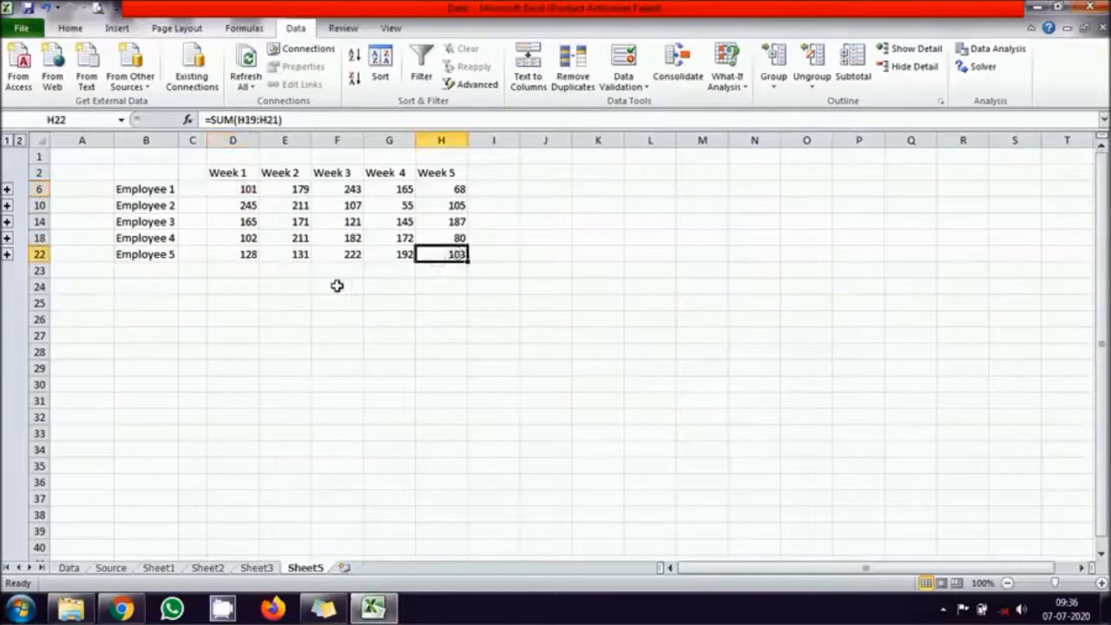
click(234, 333)
text(=)
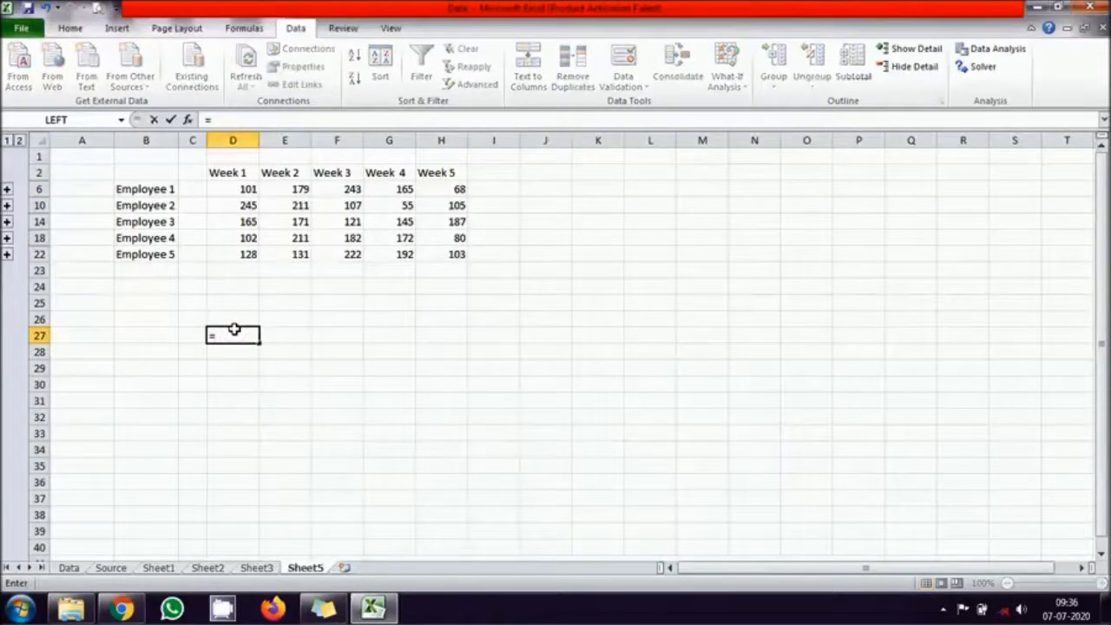
text(sum()
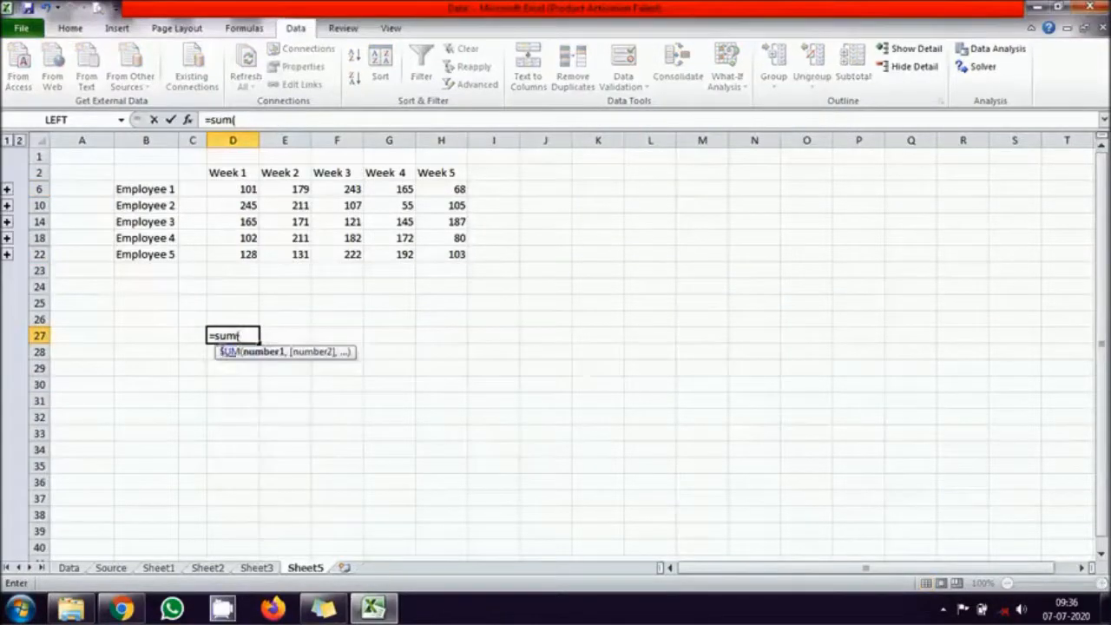
key(Escape)
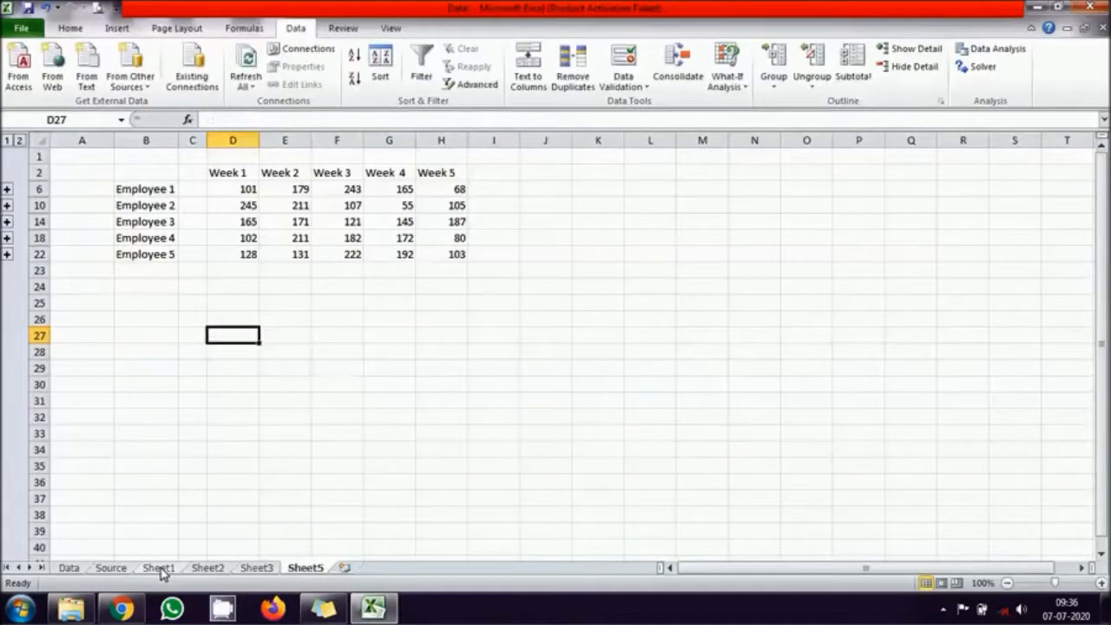
- Enter =SUM(Sheet1:Sheet3!B2) in D27 and fill it across D27:H31 for comparison with the consolidated totals
text(=sum()
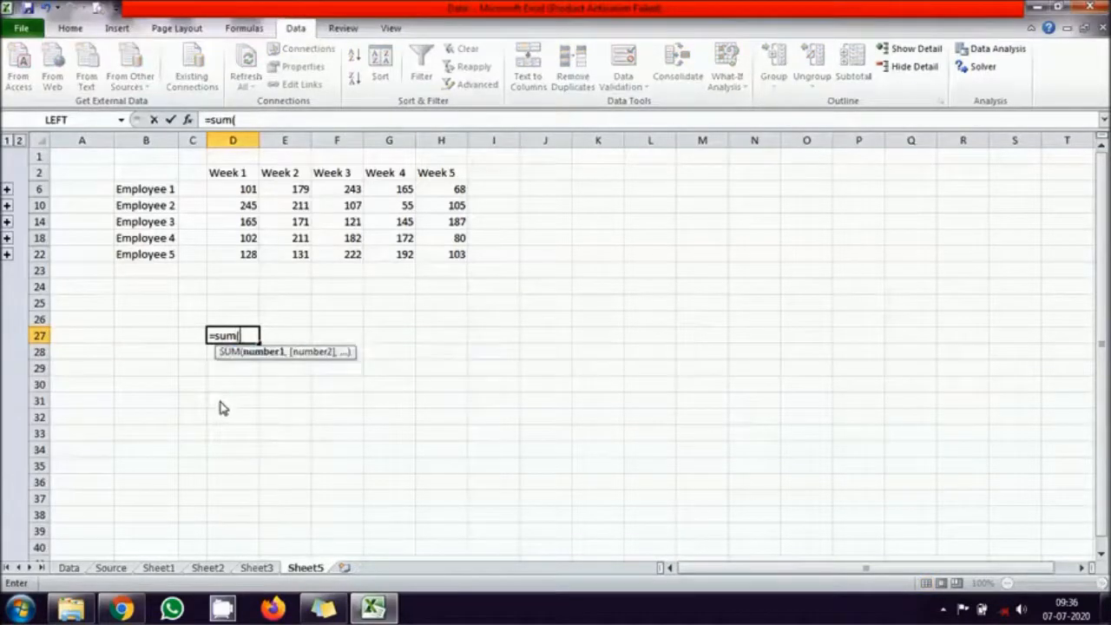
click(159, 567)
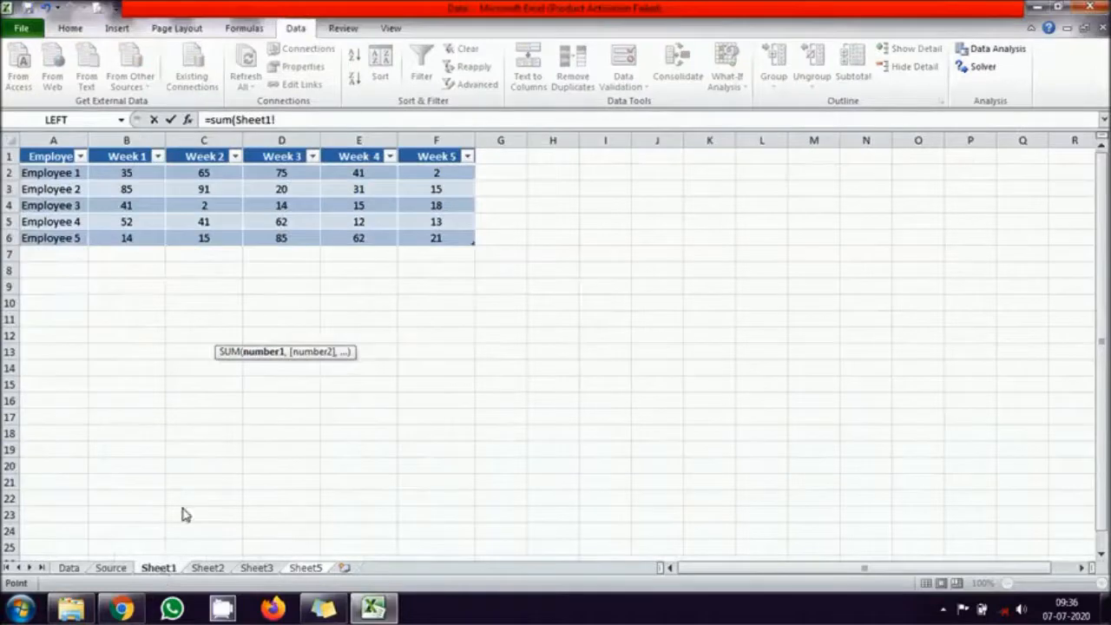
click(130, 173)
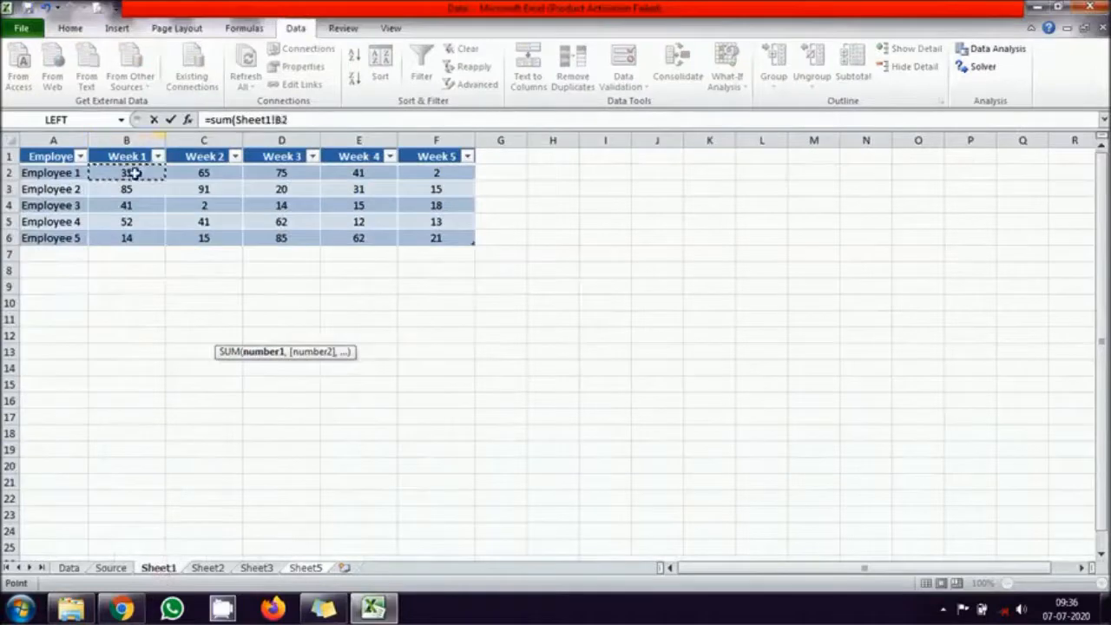
shift+click(256, 568)
key(Return)
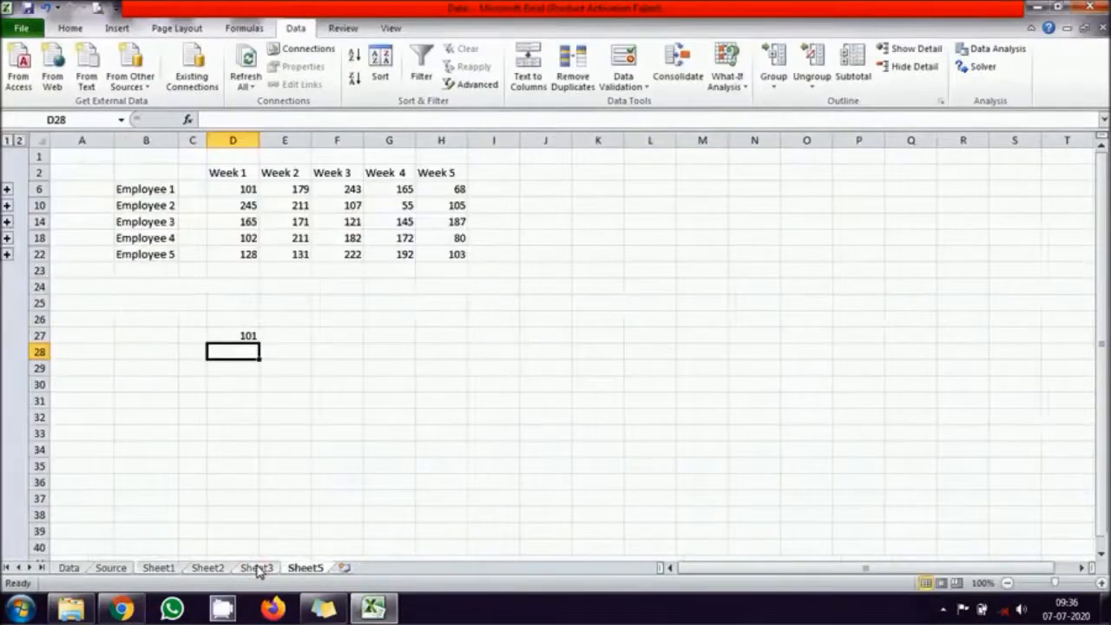
click(245, 335)
drag(258, 341, 466, 402)
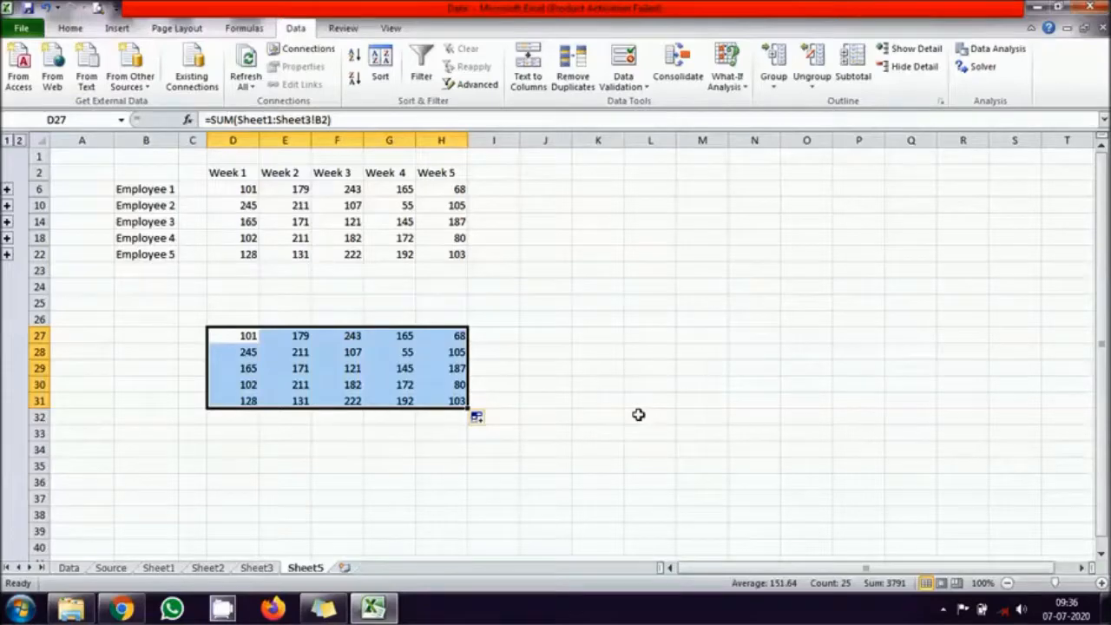
click(599, 362)
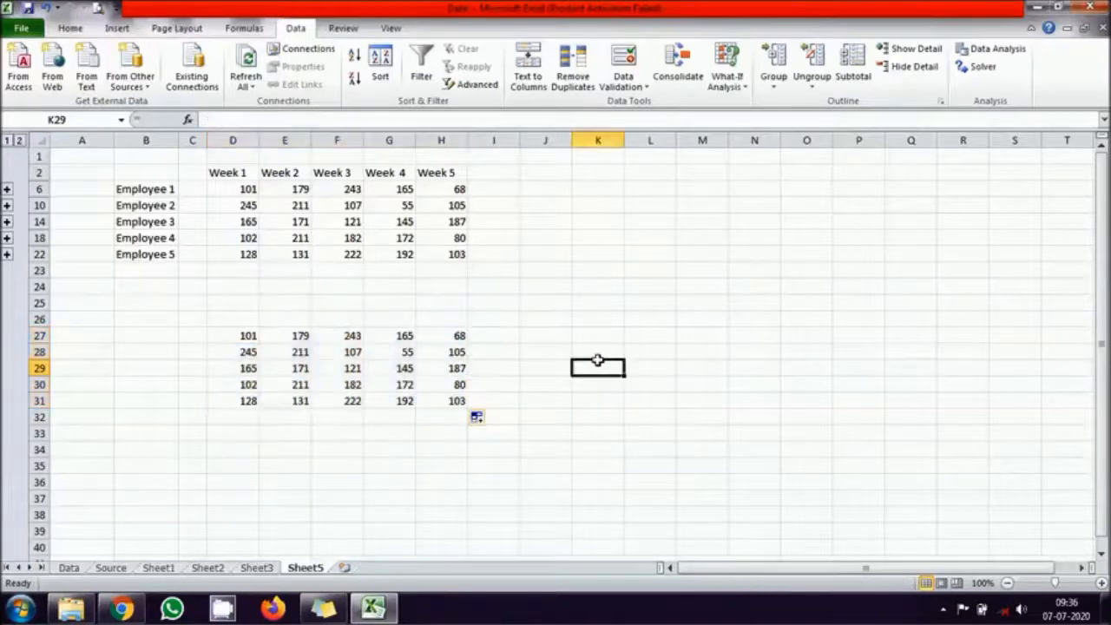
- Expand the Employee 1 group and examine its source rows C3:H5 and the Week 1 and Week 2 totals
click(7, 190)
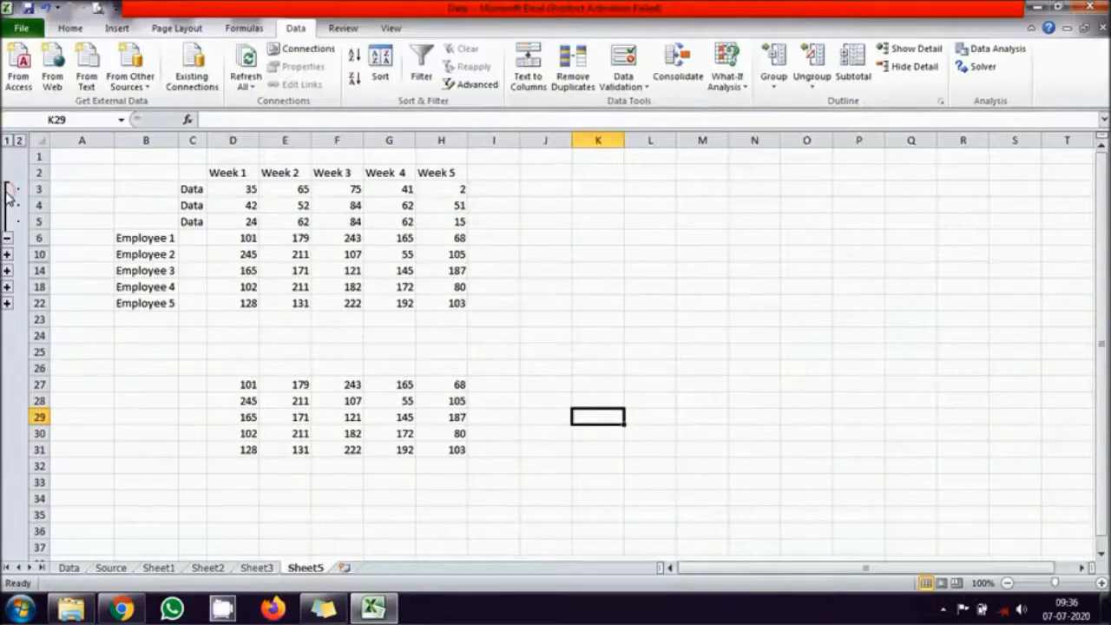
drag(193, 189, 461, 217)
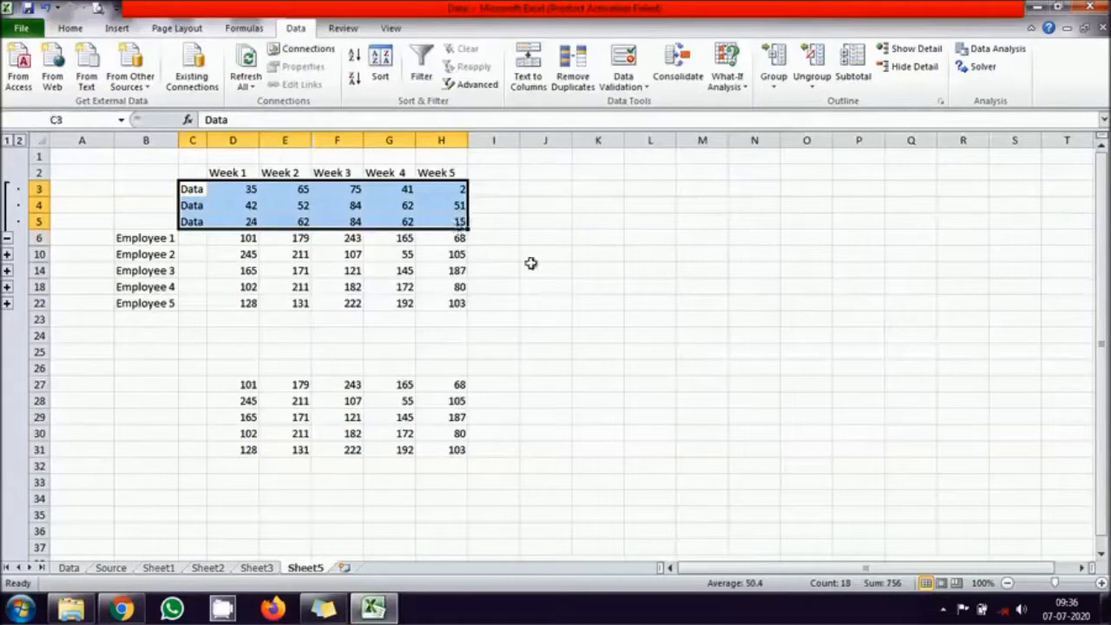
click(642, 286)
click(254, 189)
click(249, 206)
click(249, 222)
click(248, 238)
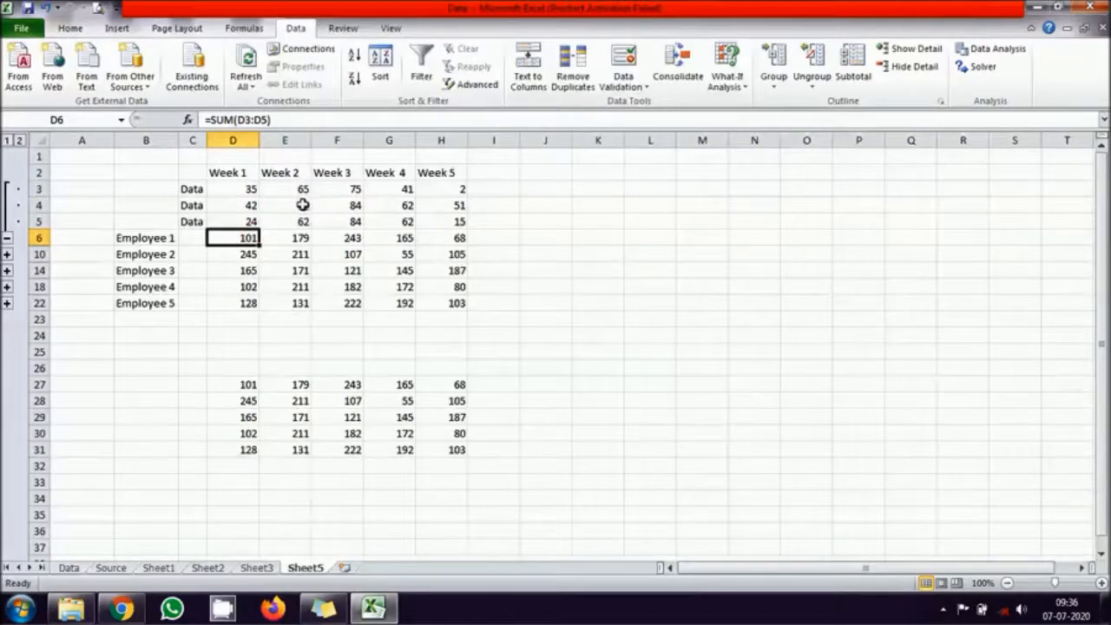
click(299, 239)
- Expand the groups of Employee 2 to Employee 5, and select Employee 1's source rows C3:H5
click(7, 270)
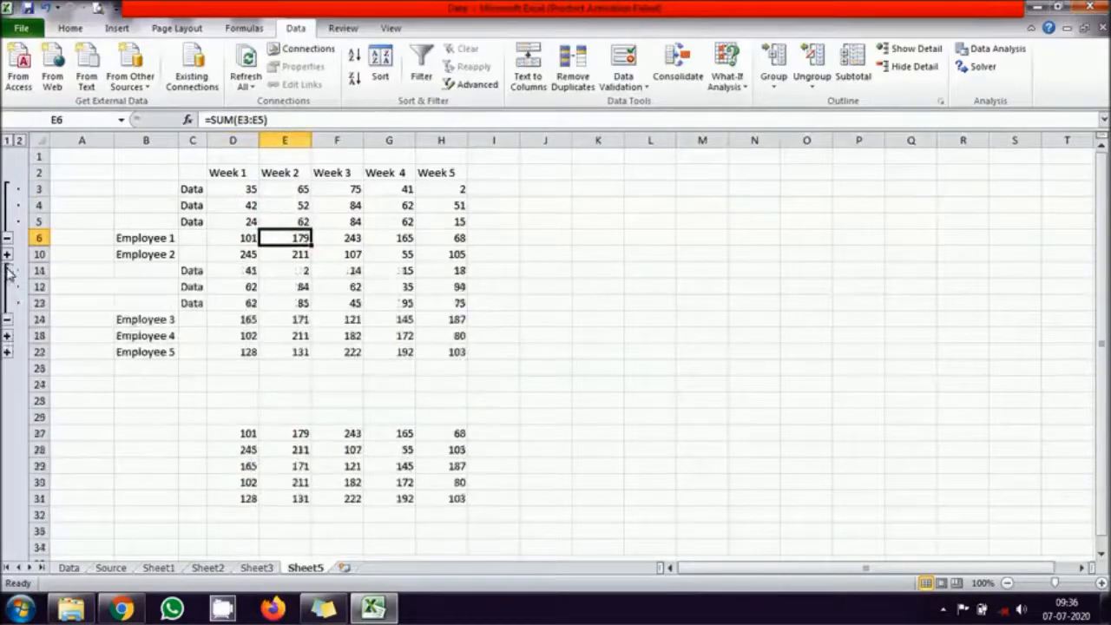
click(7, 254)
click(7, 385)
click(7, 449)
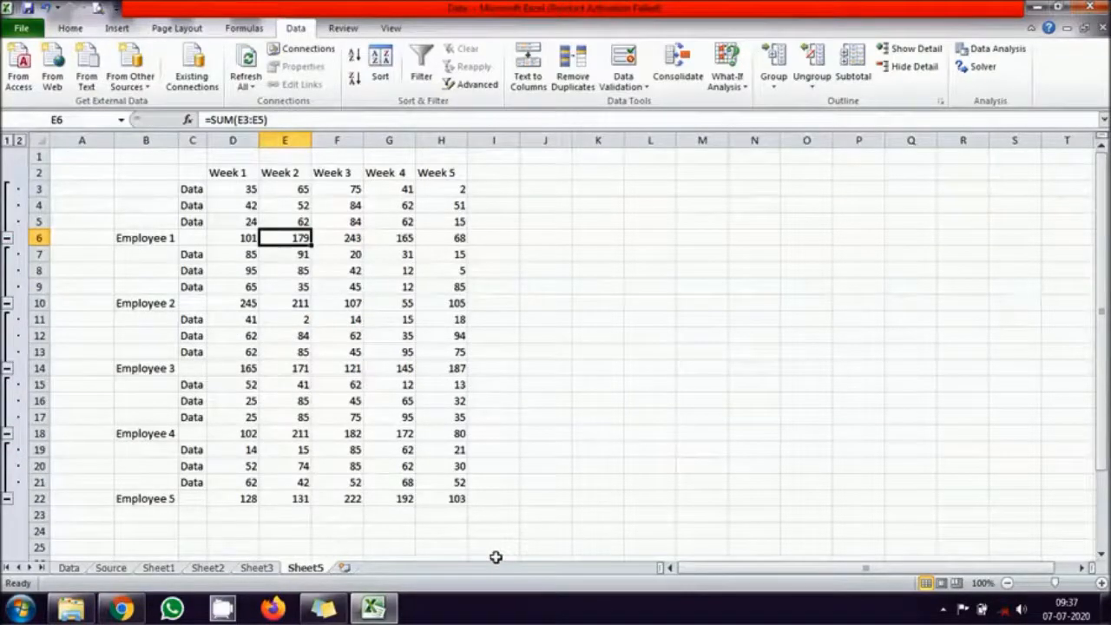
drag(191, 188, 440, 219)
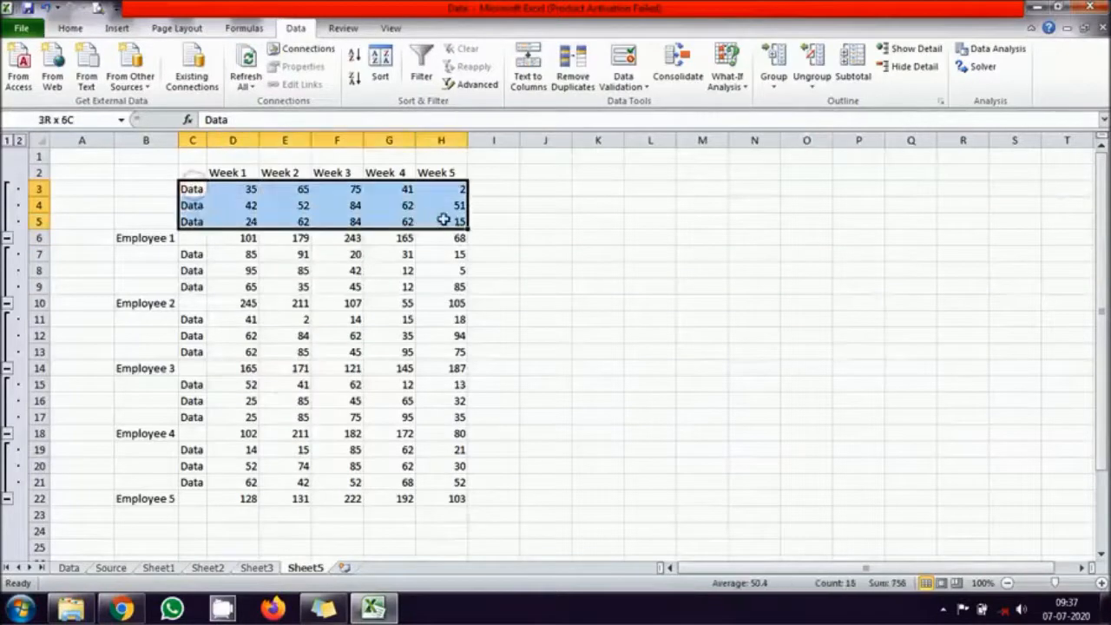
- Examine Employee 2's source rows and Employee 1's totals in D6:H6, and collapse the groups of Employee 1 to Employee 5
drag(197, 254, 447, 282)
drag(223, 238, 442, 237)
click(7, 240)
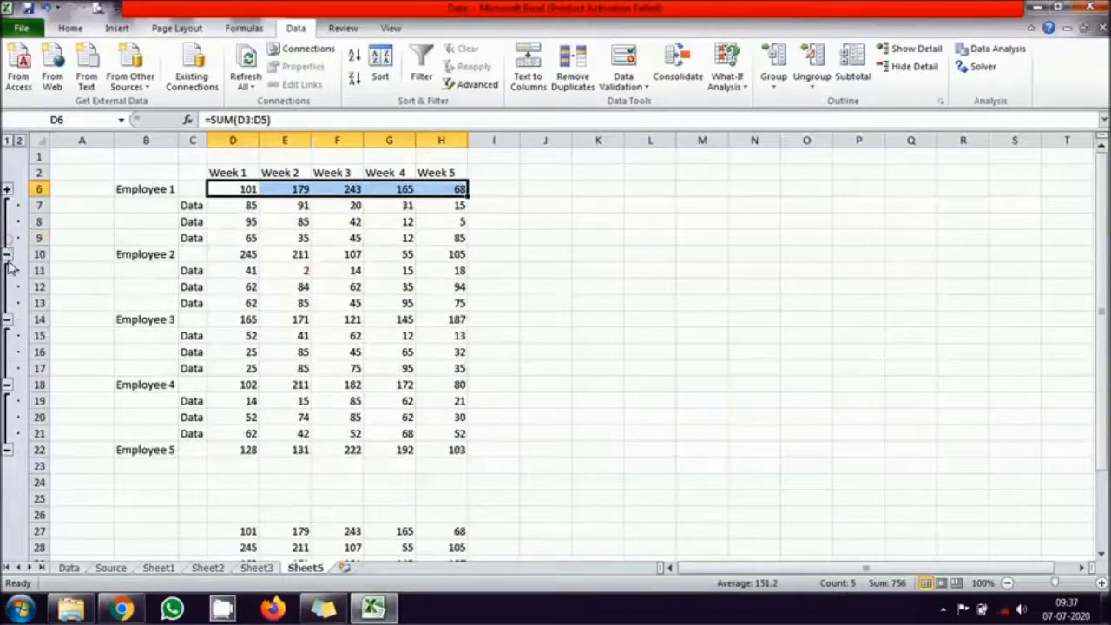
click(7, 253)
click(8, 271)
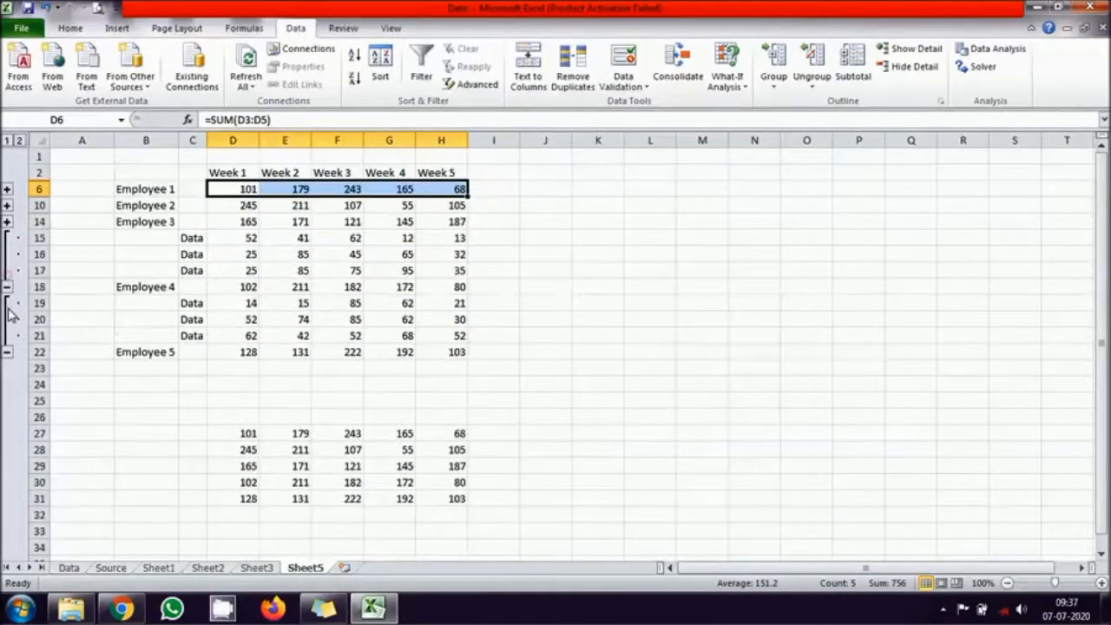
click(6, 287)
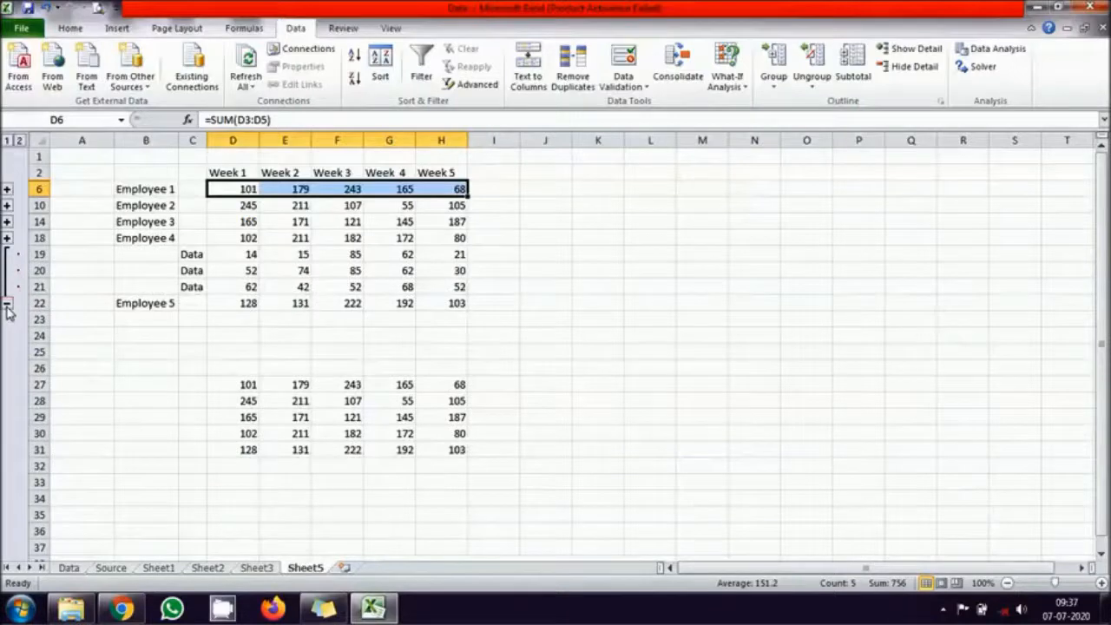
click(7, 302)
click(601, 333)
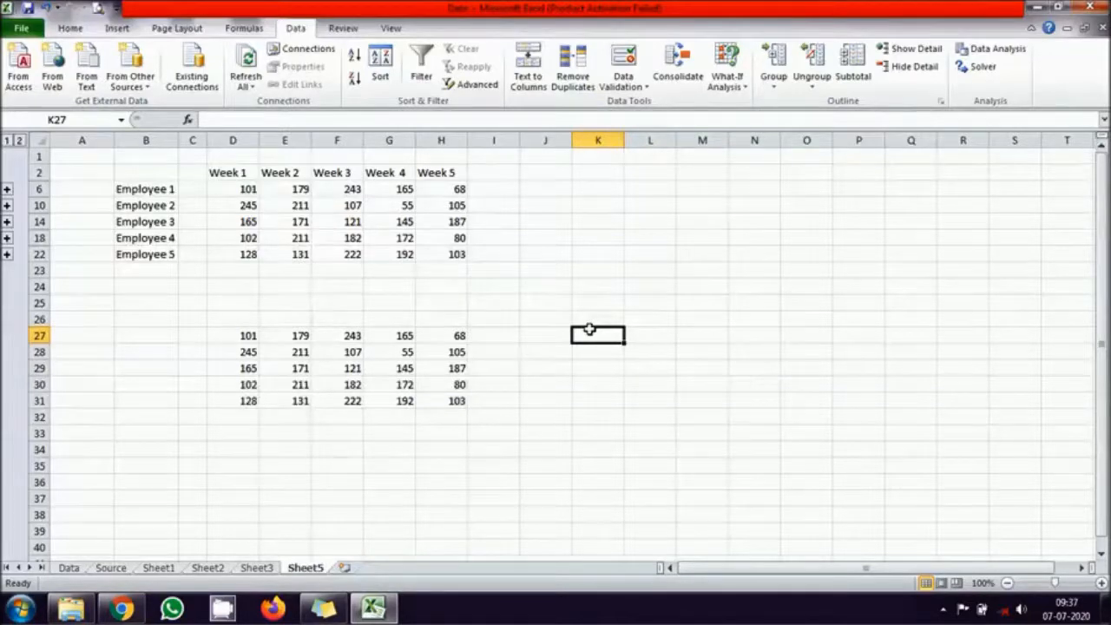
- Set Employee 1's Week 1 value on Sheet1 to 5 and check the linked total in D6 on Sheet5
click(163, 570)
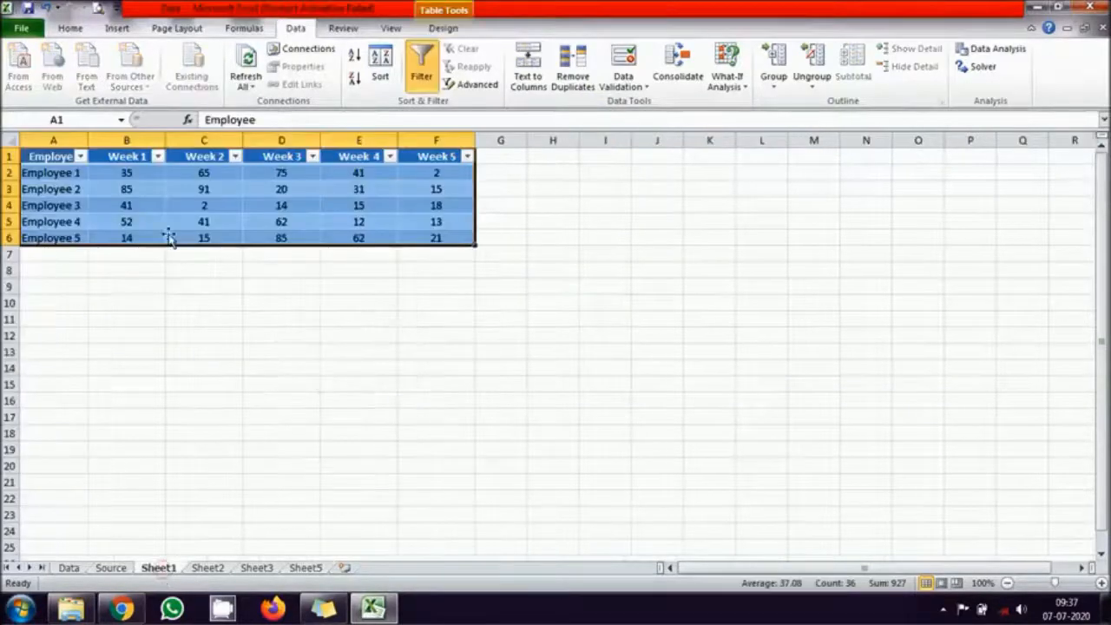
click(144, 174)
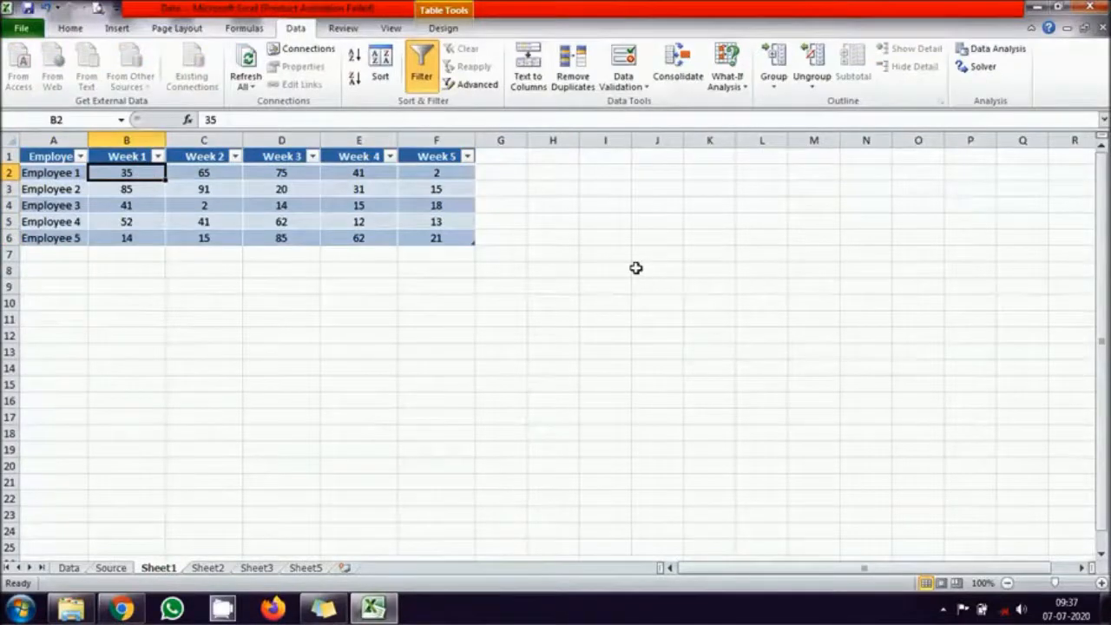
text(5)
key(Return)
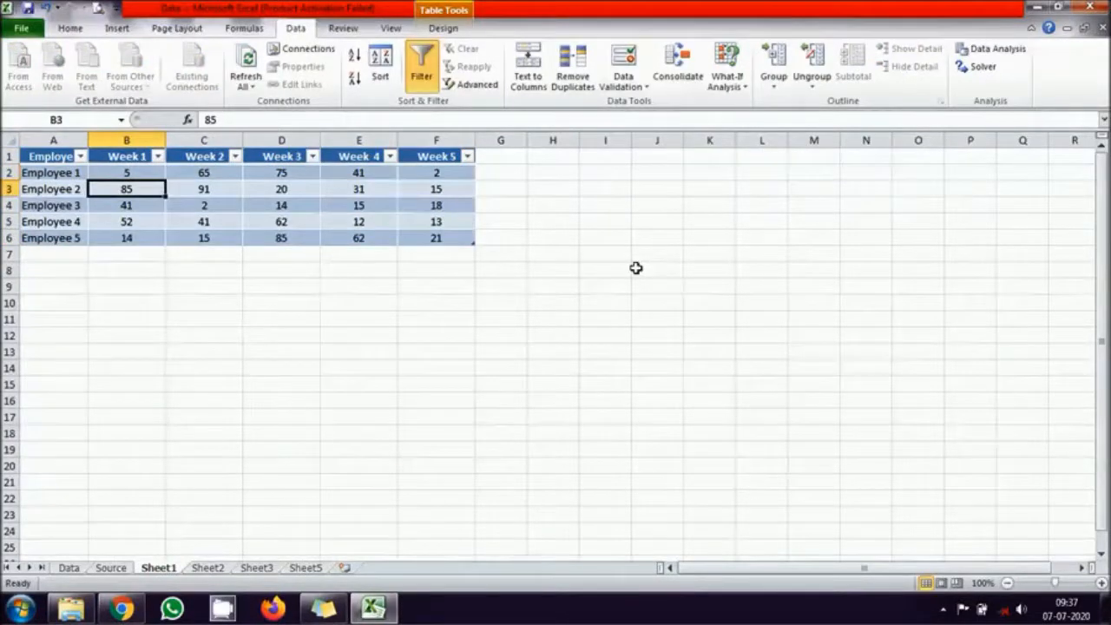
click(312, 569)
click(244, 189)
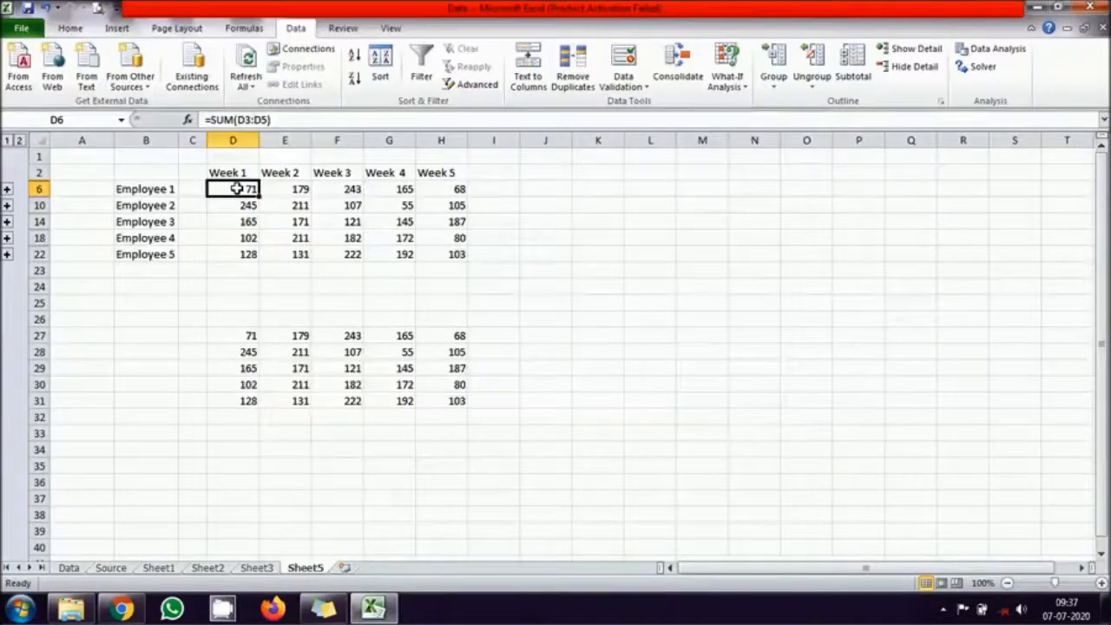
- Try to consolidate the Sheet1, Sheet2 and Sheet3 ranges over B2:H22 with Create links to source data turned off
drag(157, 171, 466, 256)
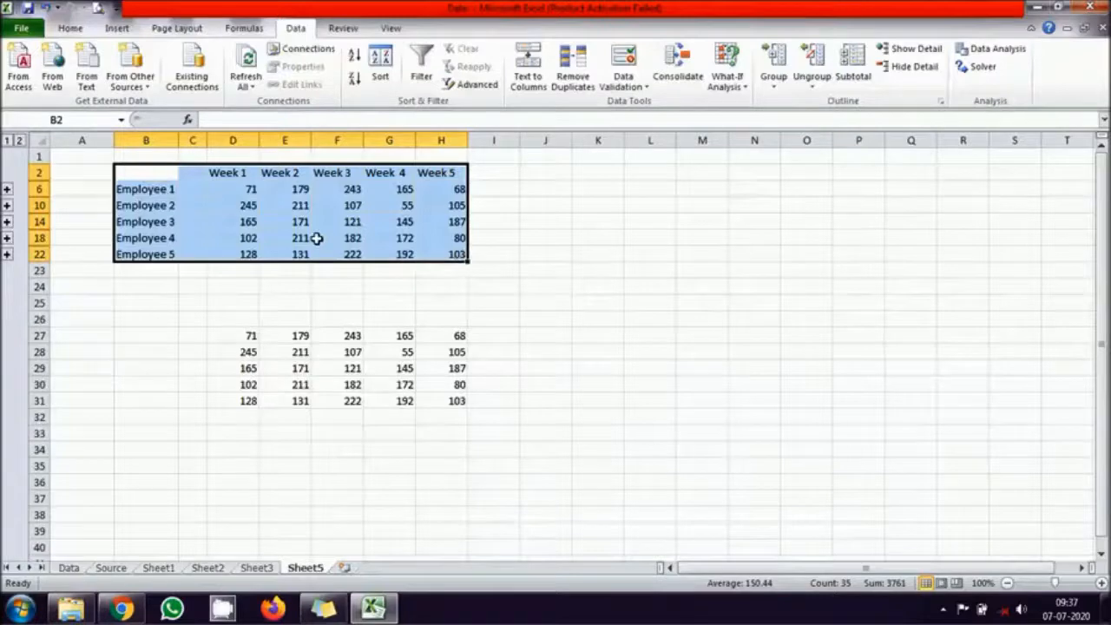
click(677, 69)
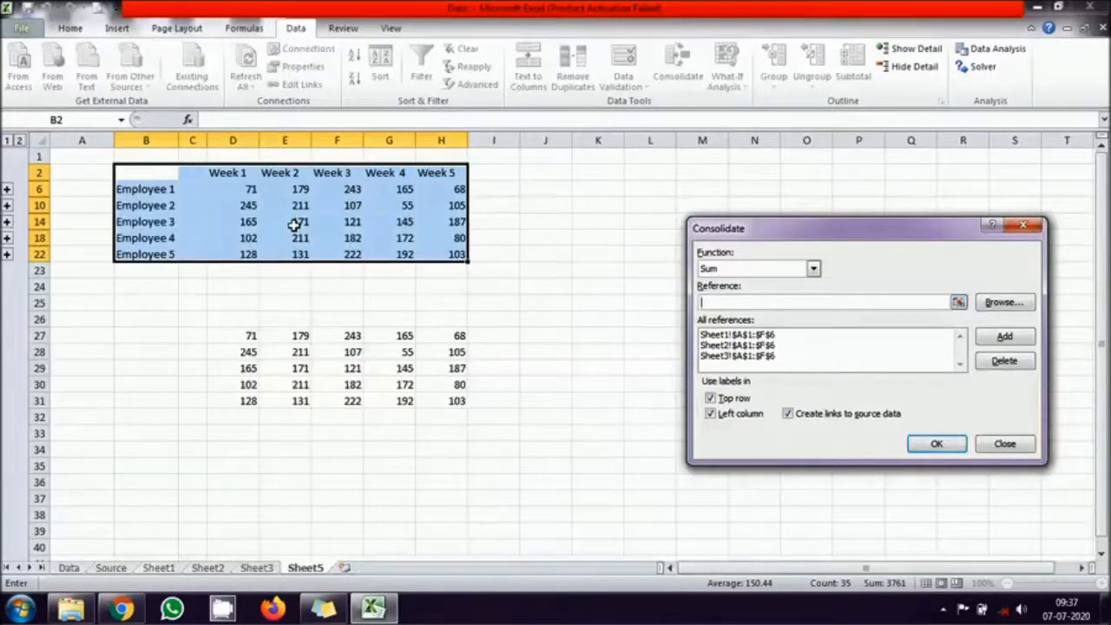
click(789, 414)
click(936, 443)
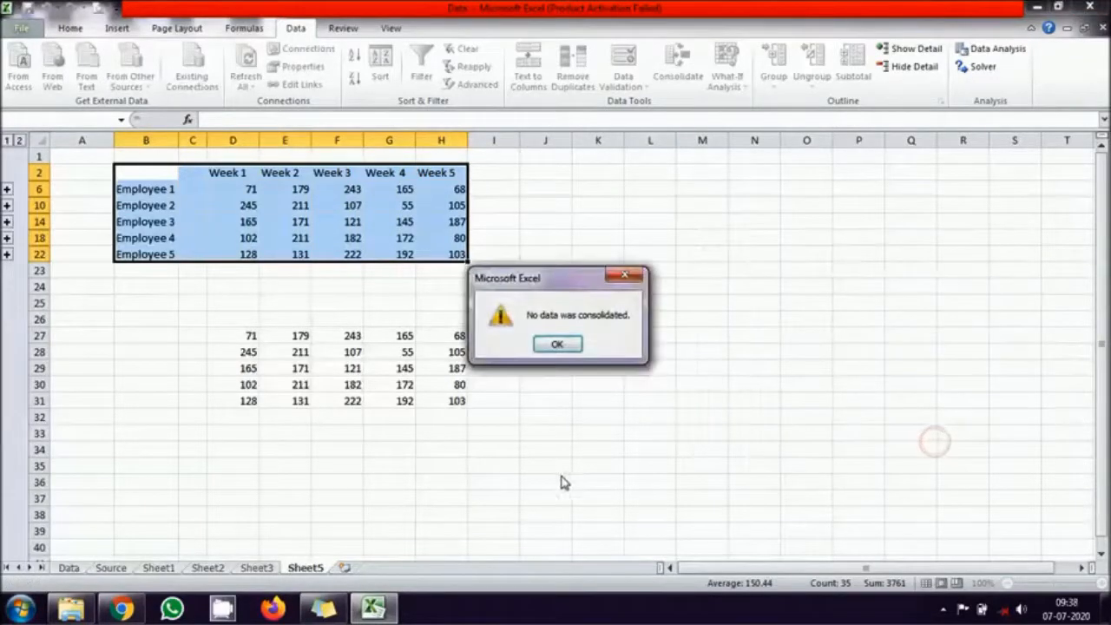
click(560, 344)
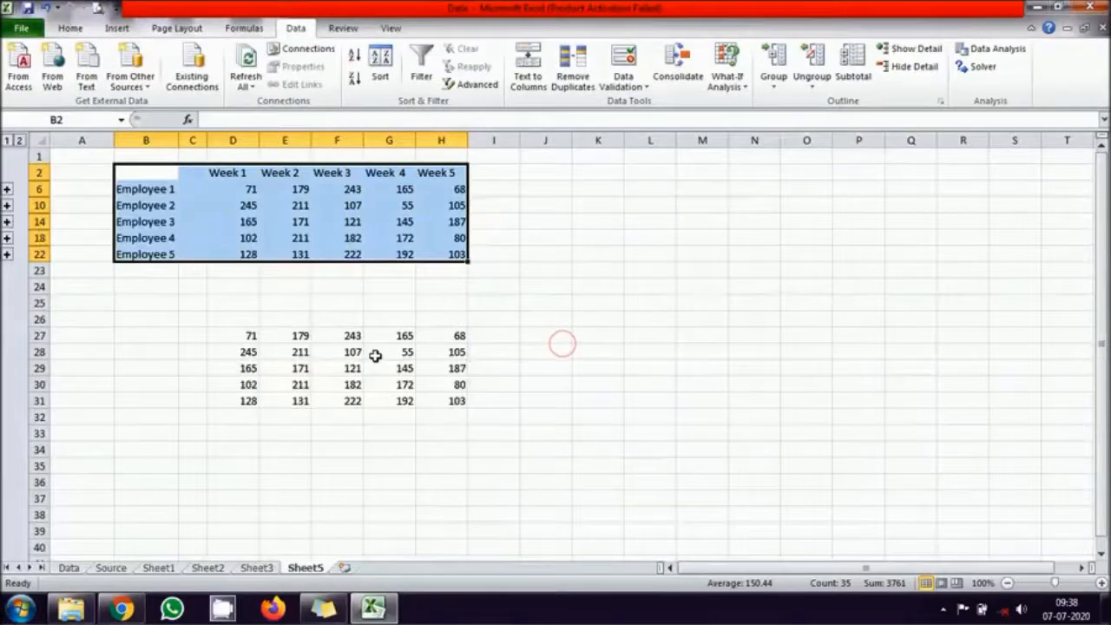
- Check the formula behind Employee 1's consolidated Week 1 total in D6
click(223, 192)
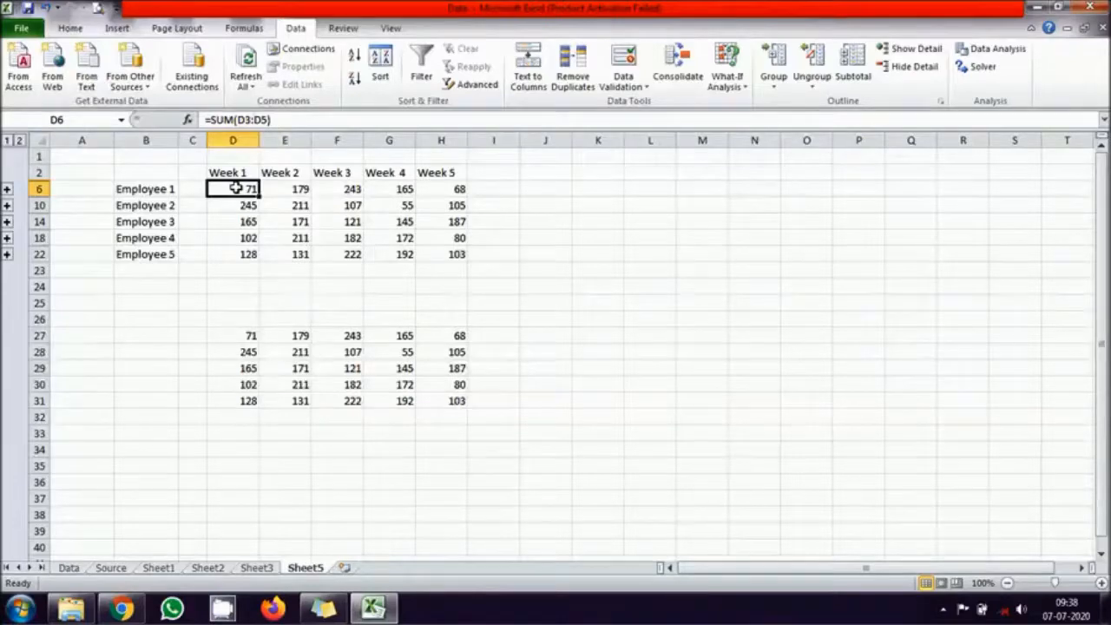
click(849, 447)
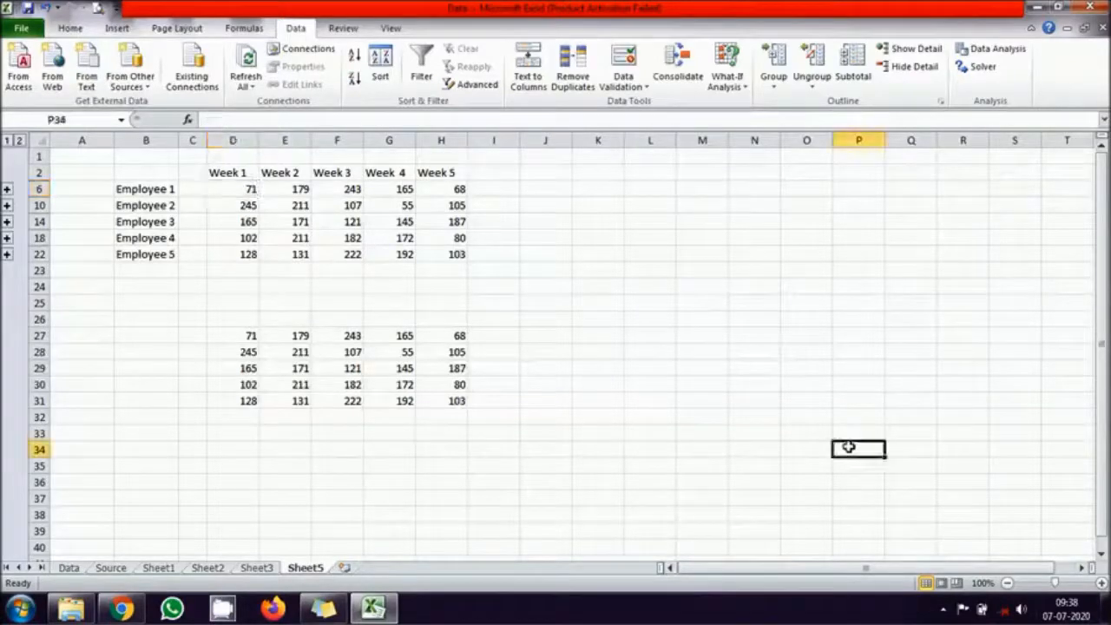
click(942, 611)
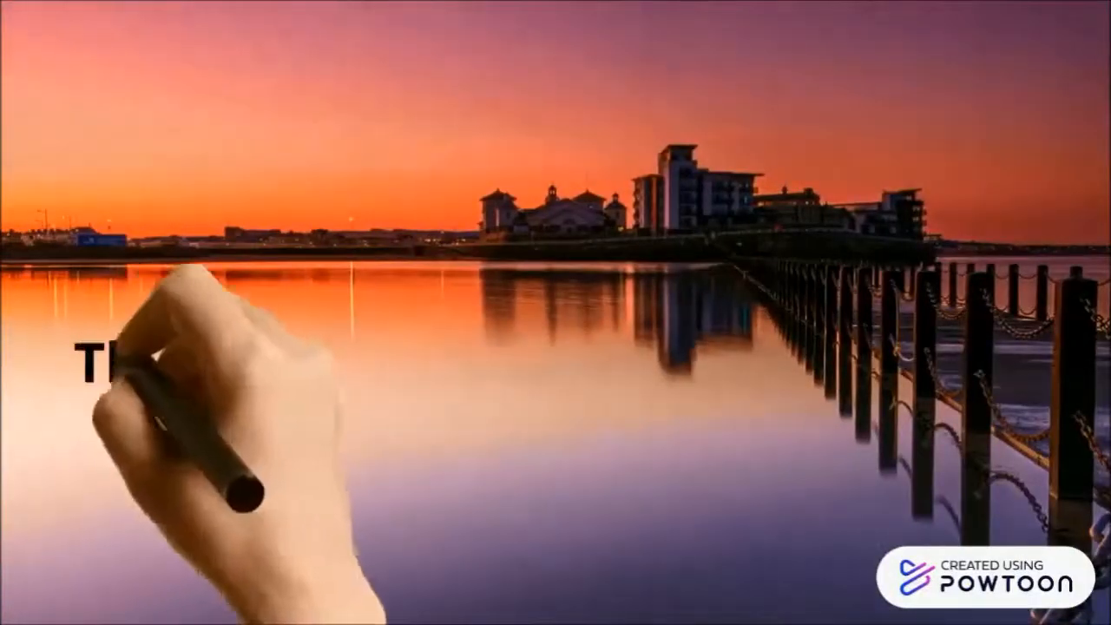